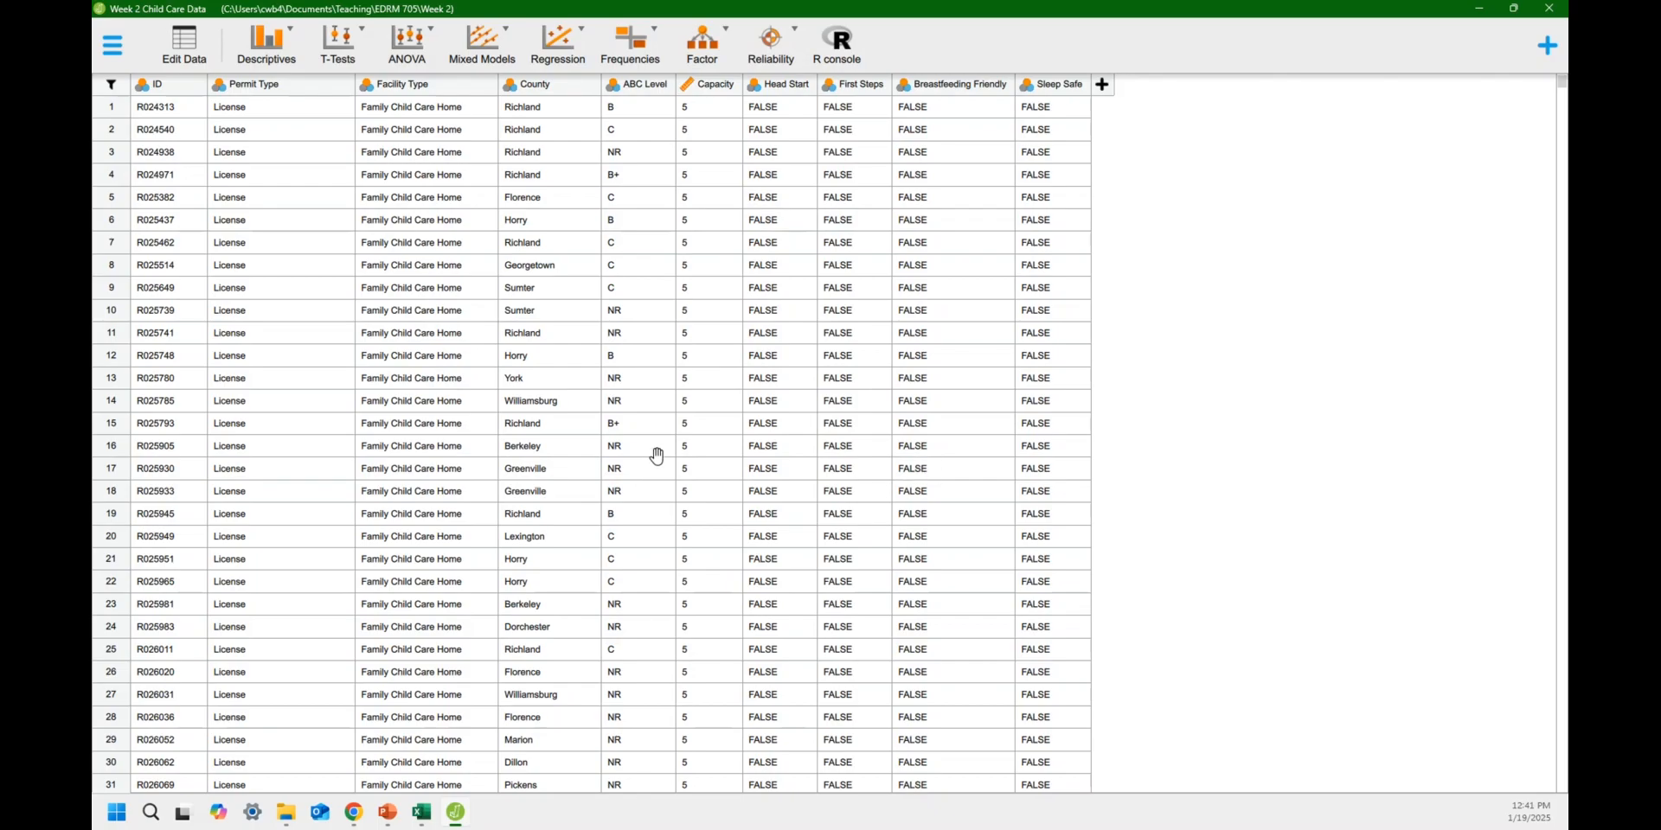
Start a Descriptive Statistics analysis and add Permit Type as its variable.
{"action": "left_click", "coordinate": [275, 66]}
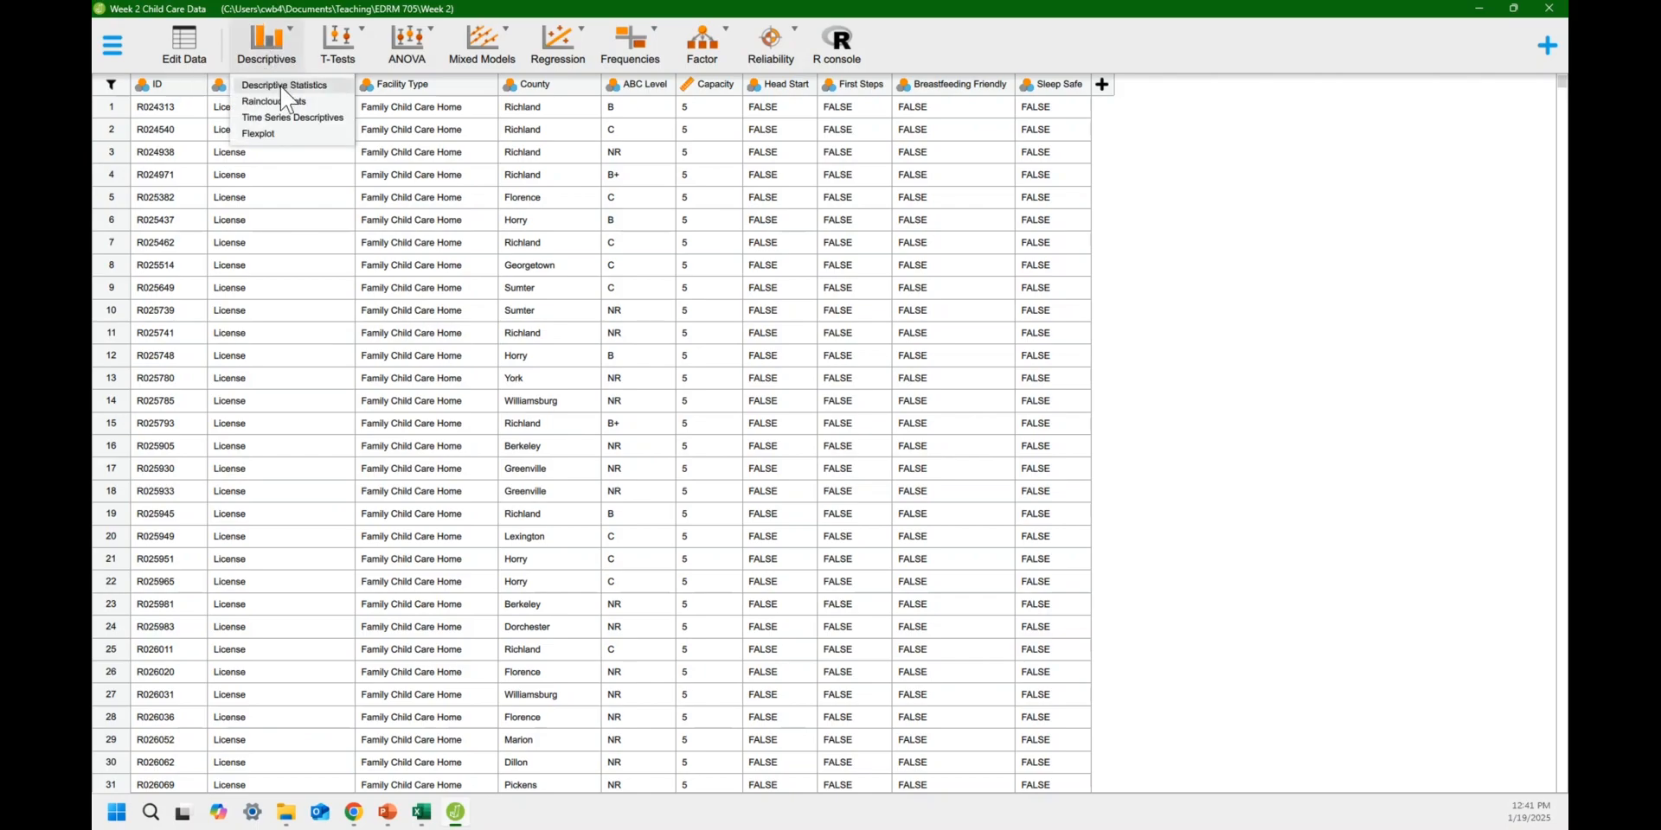
{"action": "left_click", "coordinate": [284, 86]}
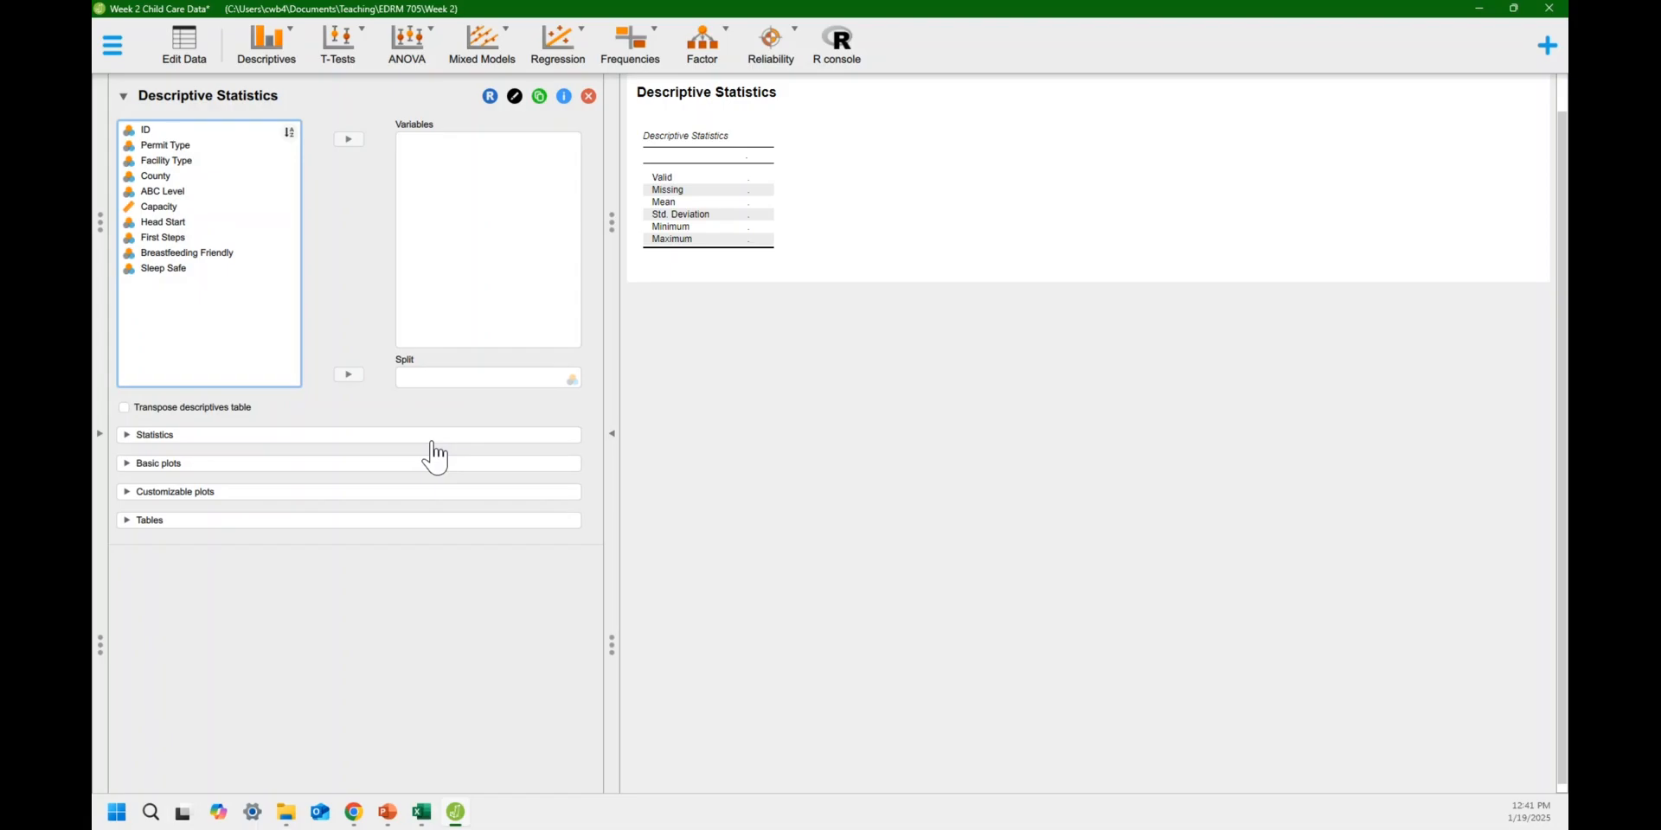
{"action": "left_click", "coordinate": [178, 150]}
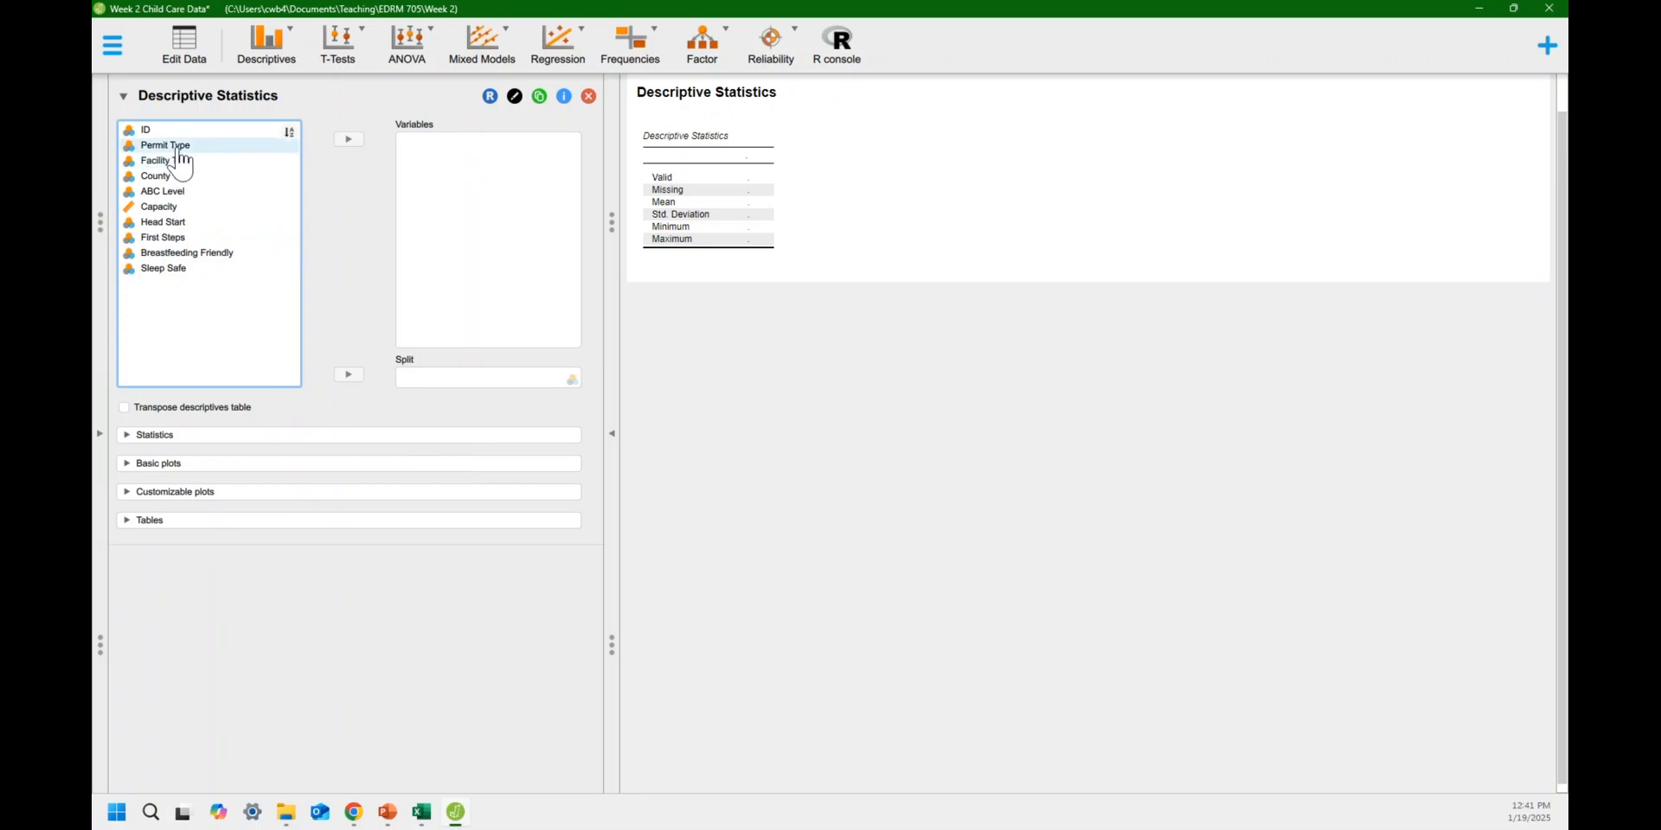
{"action": "left_click", "coordinate": [180, 149]}
{"action": "left_click", "coordinate": [349, 140]}
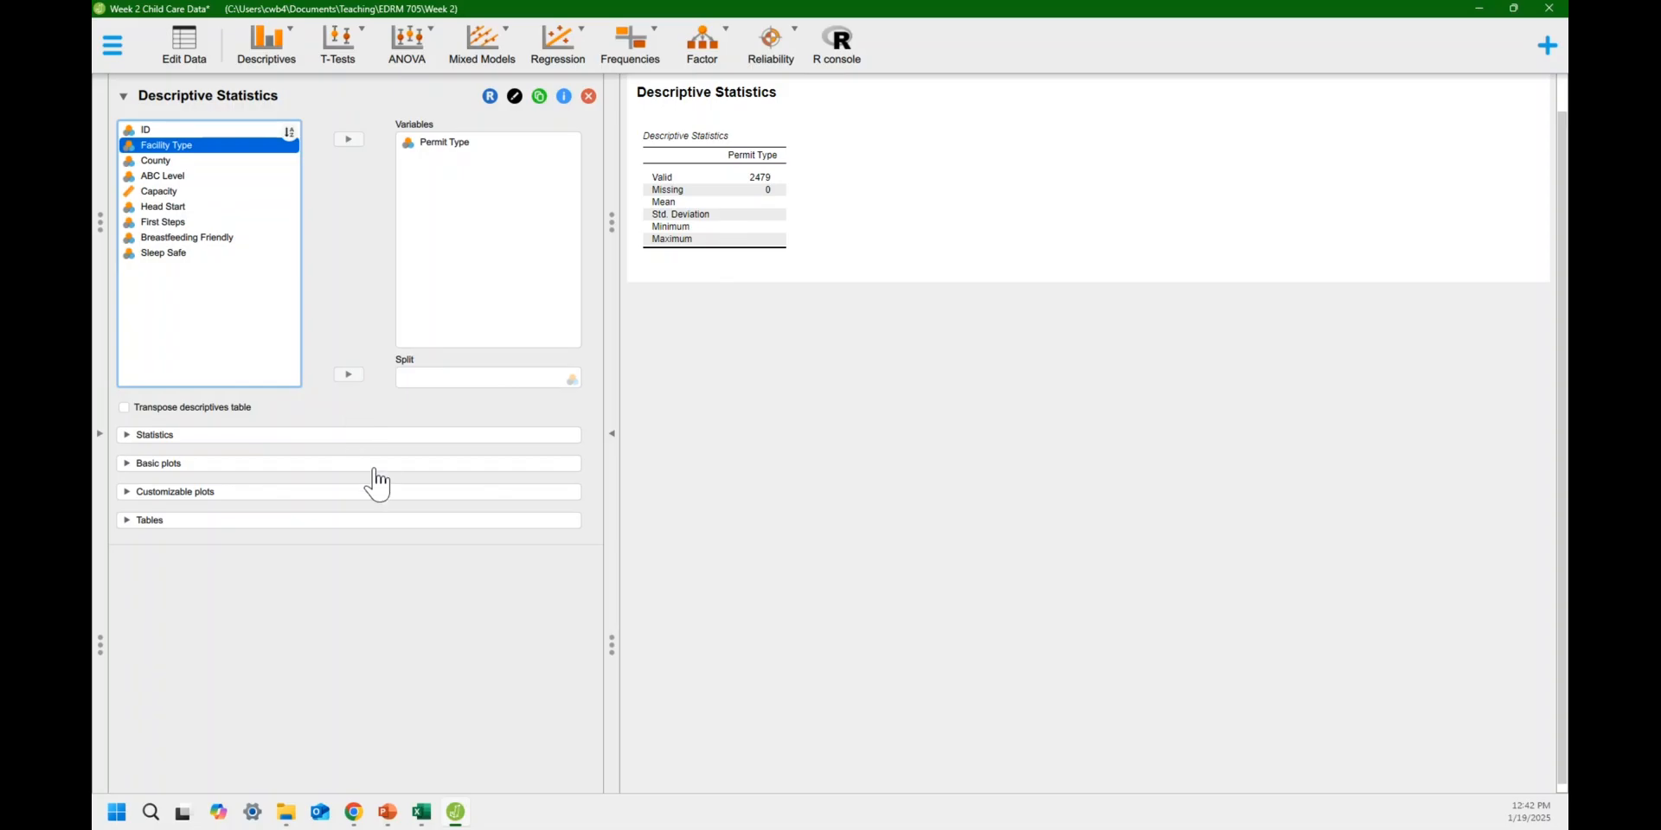
Add a frequency table for Permit Type to the descriptive results.
{"action": "left_click", "coordinate": [129, 523]}
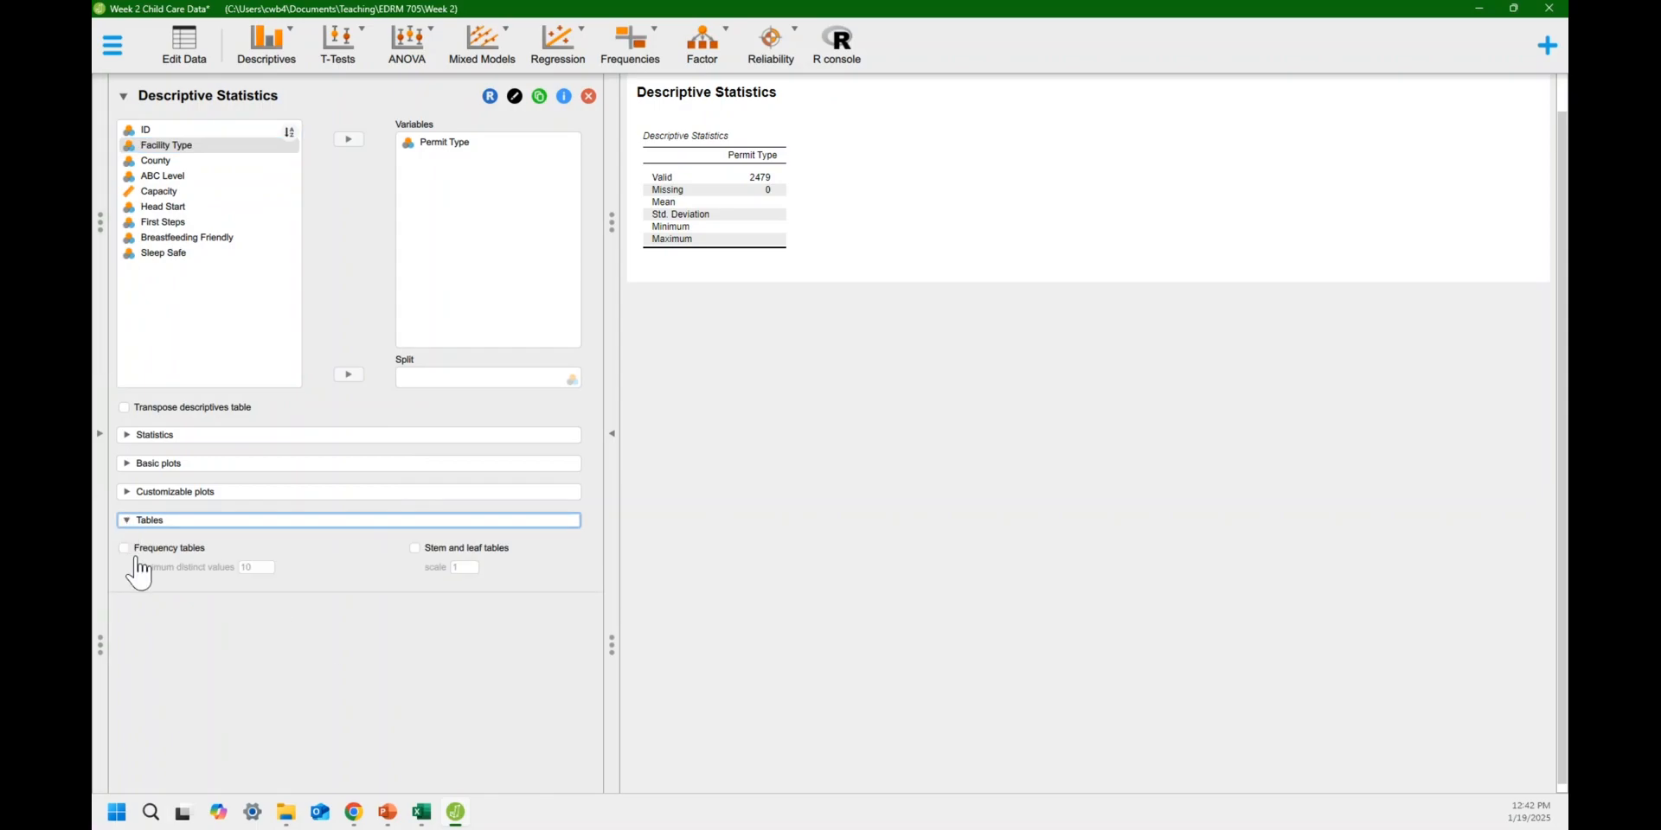
{"action": "left_click", "coordinate": [123, 554]}
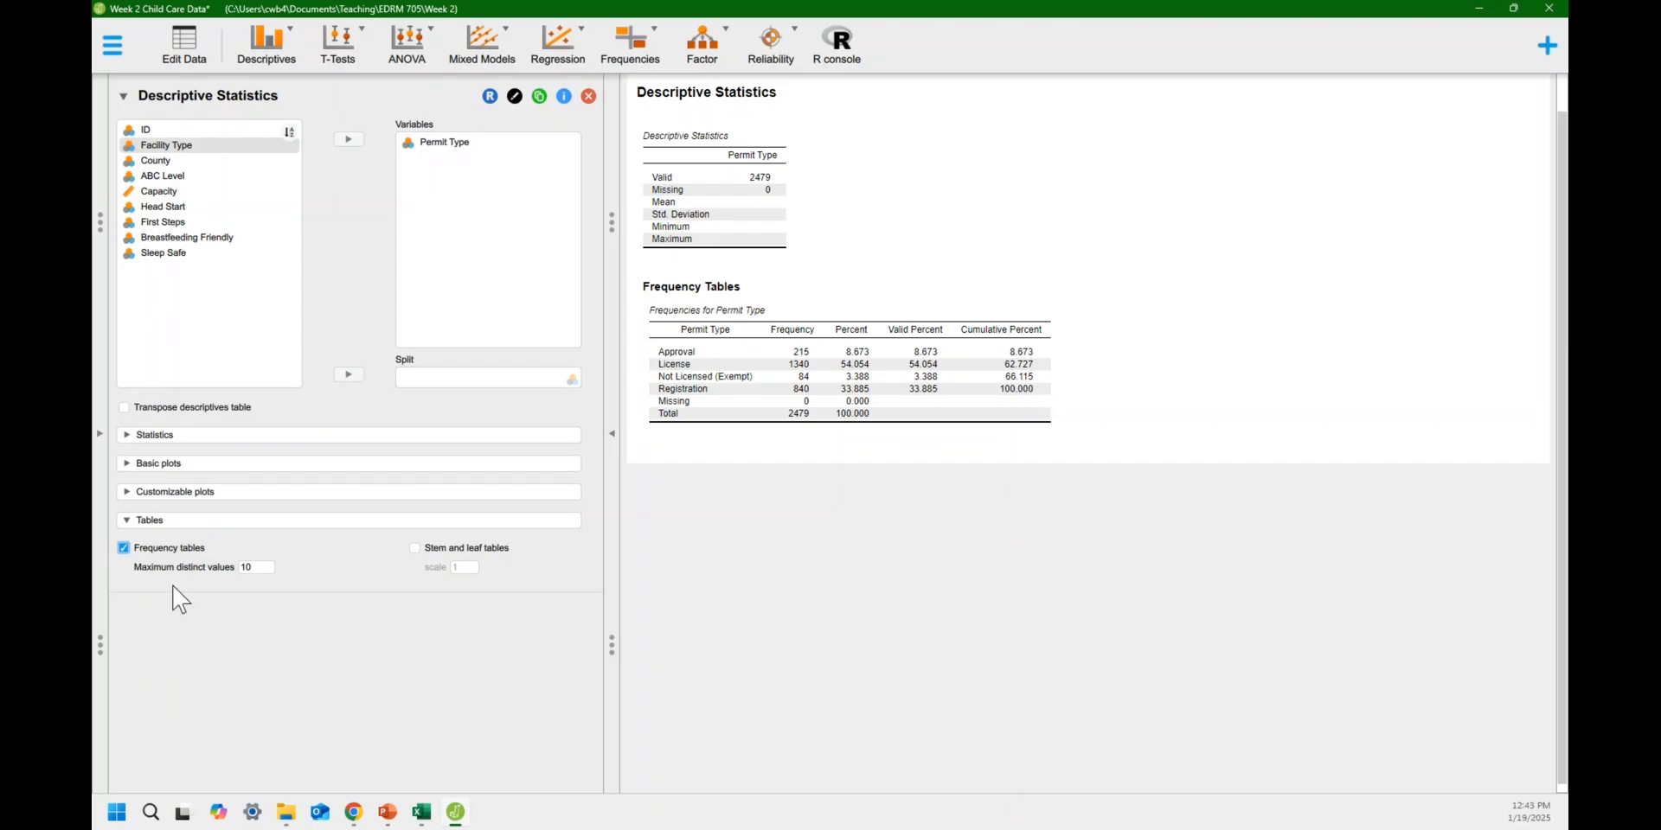
{"action": "left_click", "coordinate": [127, 523]}
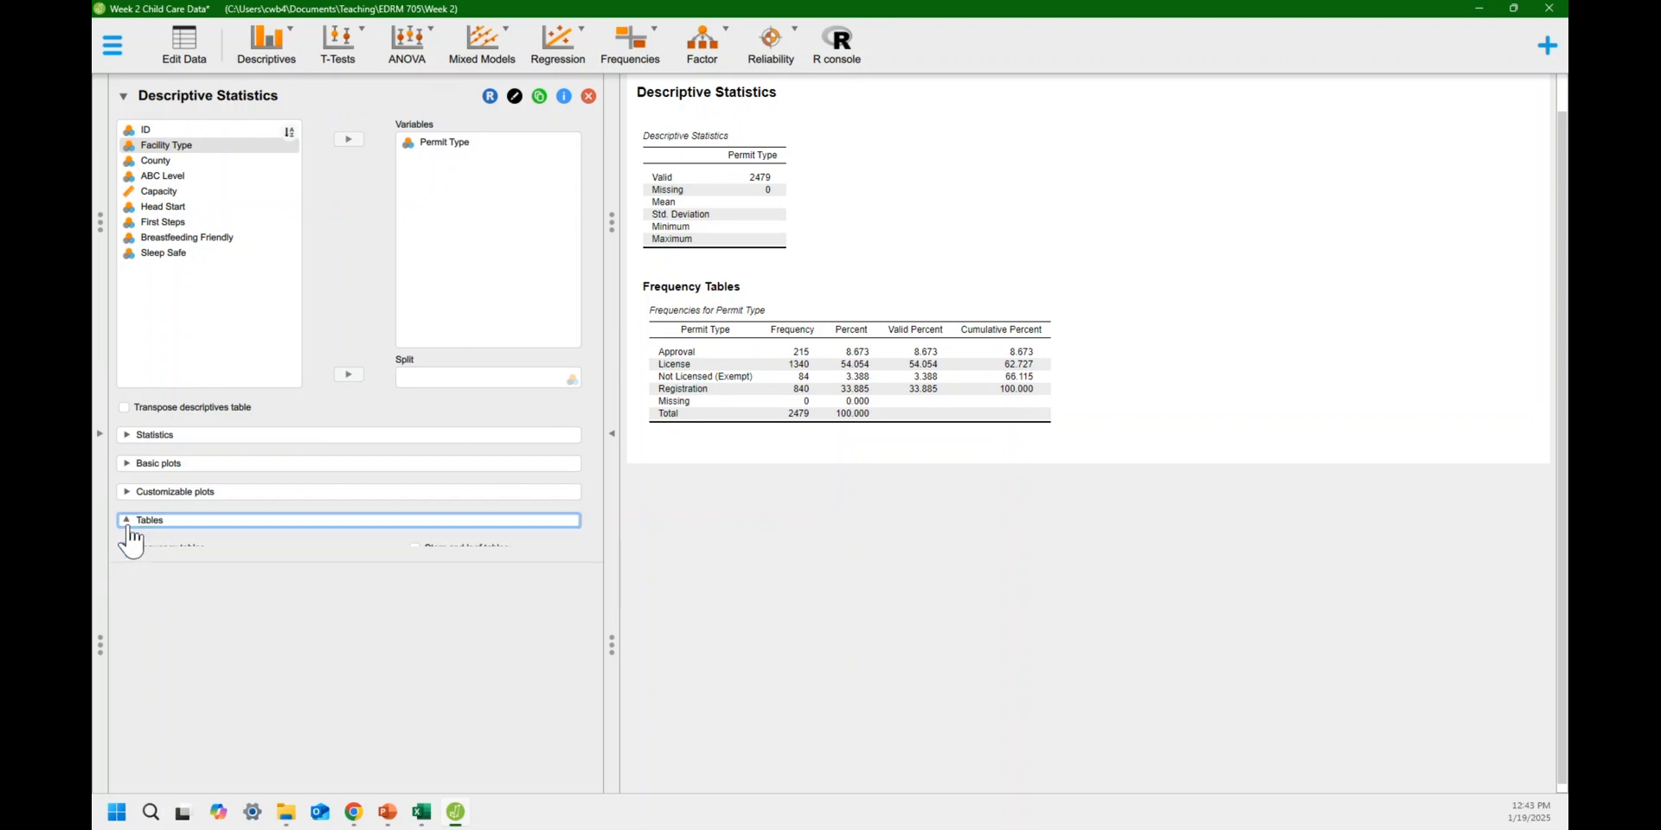
Add a distribution plot for Permit Type and enlarge it so the category labels no longer overlap.
{"action": "left_click", "coordinate": [127, 467]}
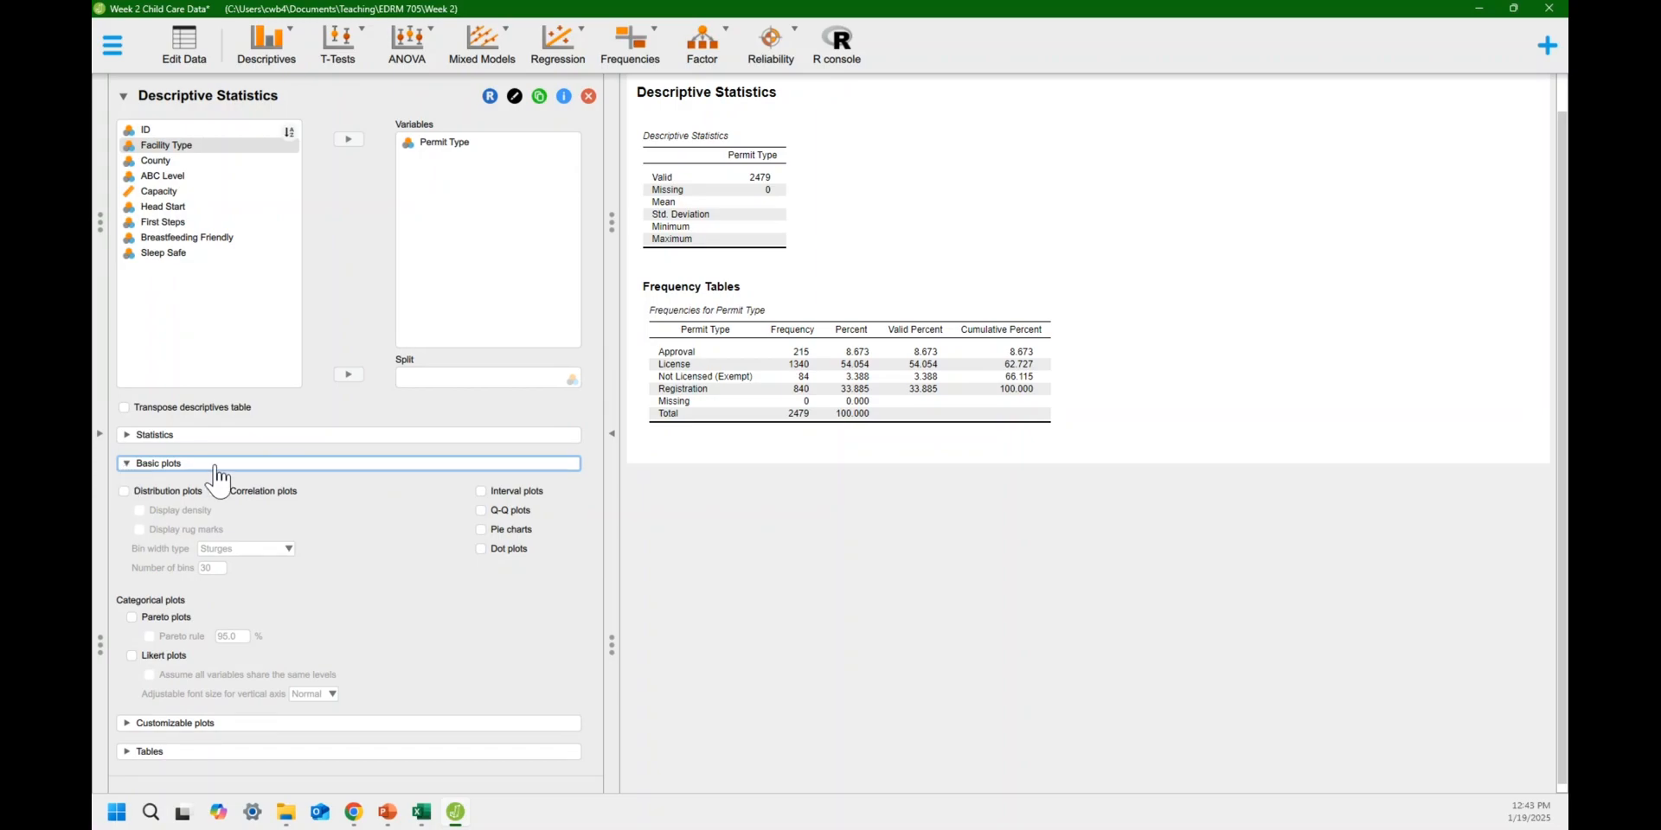
{"action": "left_click", "coordinate": [123, 493]}
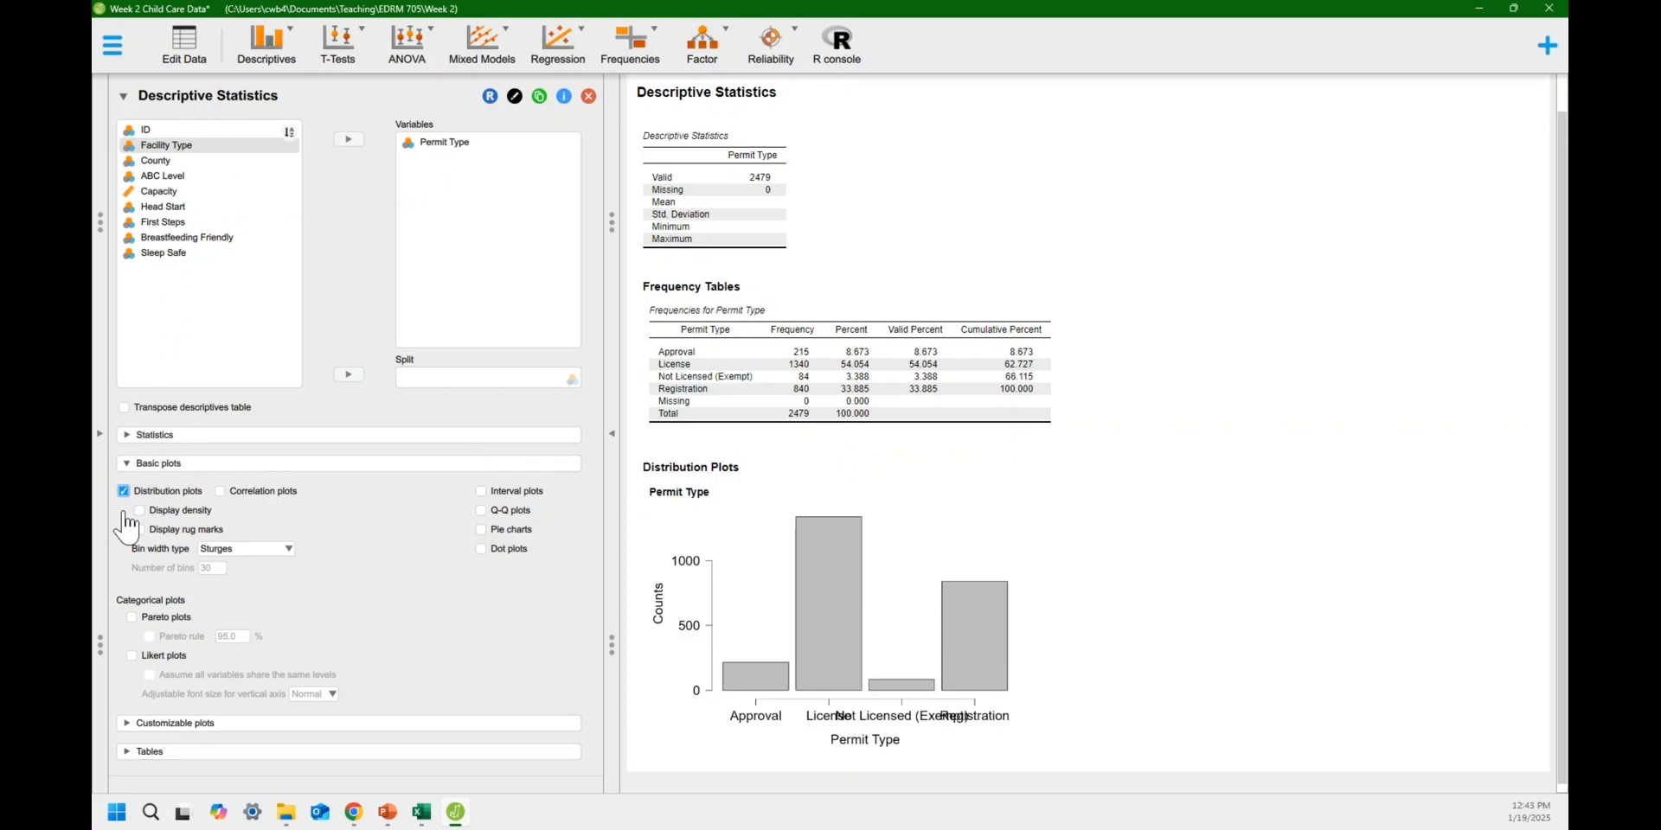
{"action": "scroll", "coordinate": [1004, 538], "scroll_direction": "down", "scroll_amount": 1}
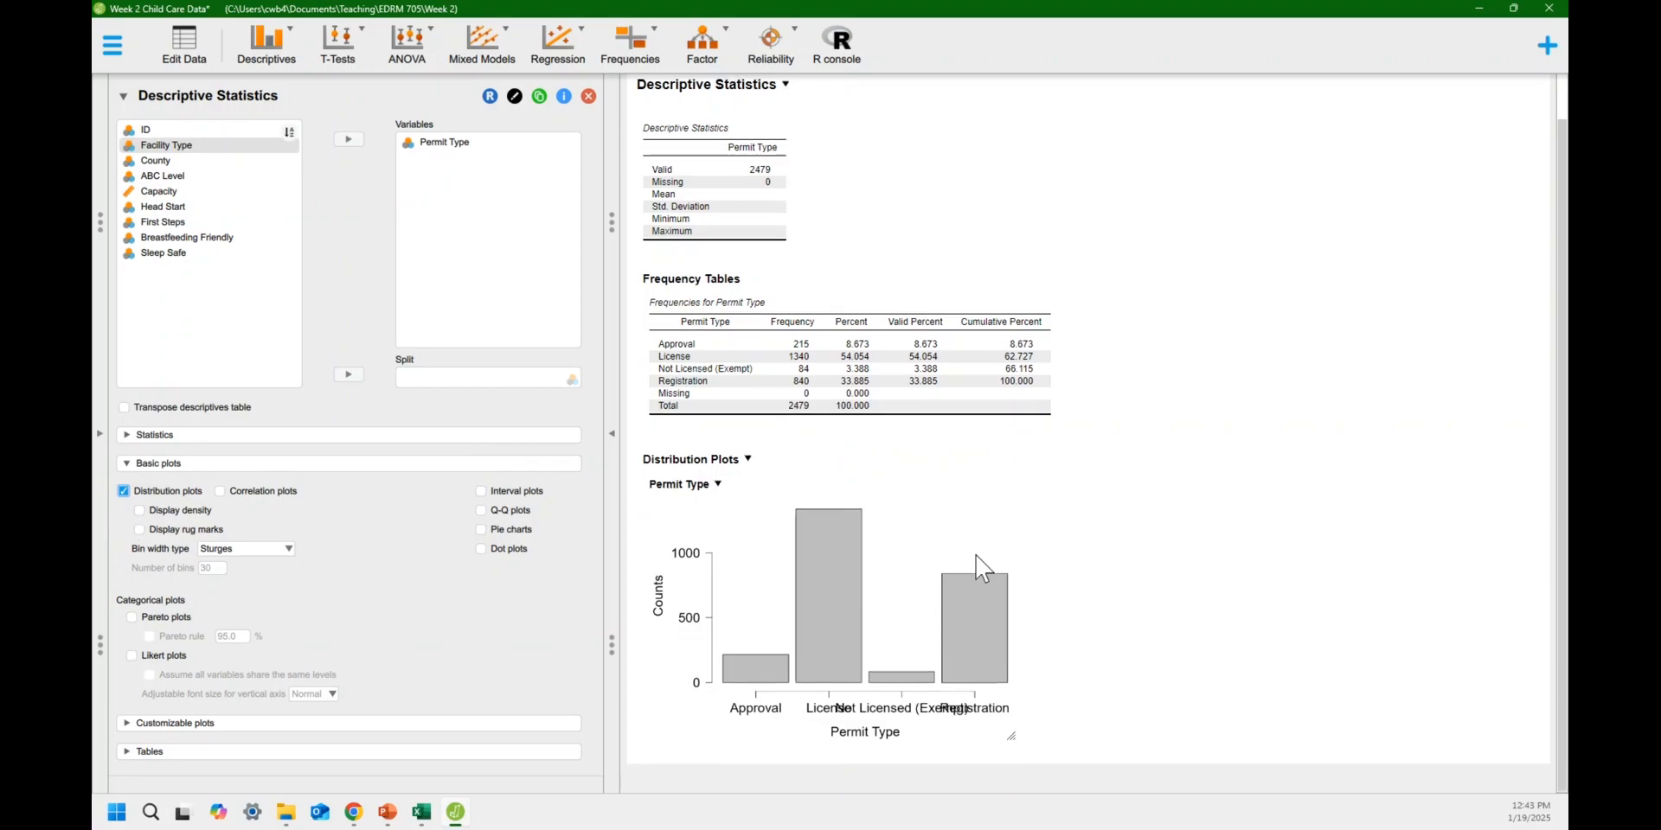
{"action": "left_click_drag", "start_coordinate": [1009, 735], "coordinate": [1416, 732]}
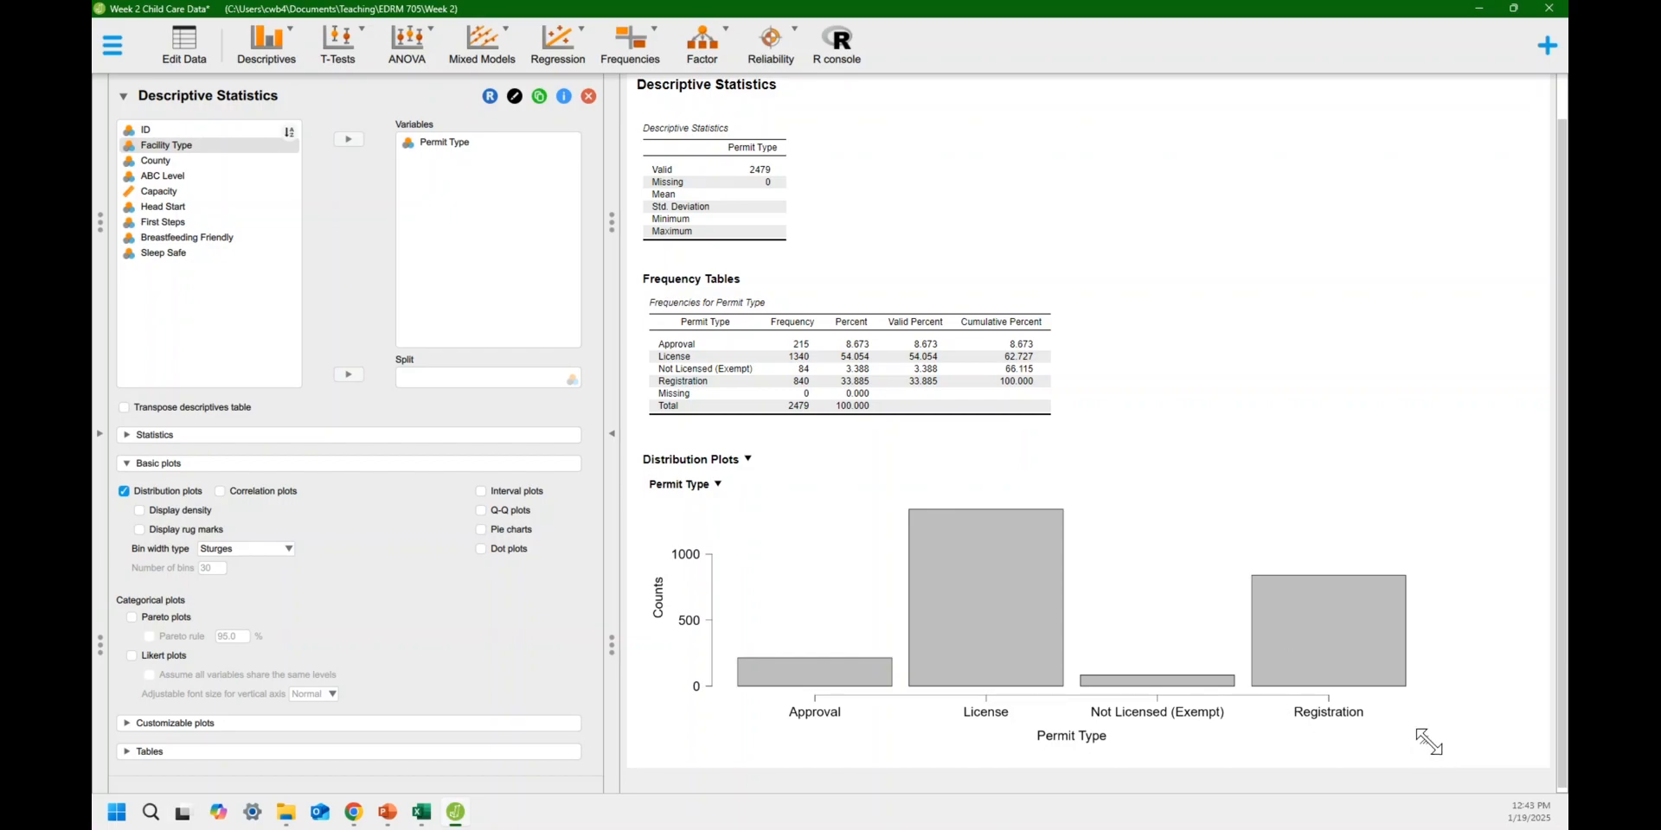
{"action": "left_click_drag", "start_coordinate": [1428, 741], "coordinate": [1363, 829]}
{"action": "scroll", "coordinate": [1310, 579], "scroll_direction": "down", "scroll_amount": 1}
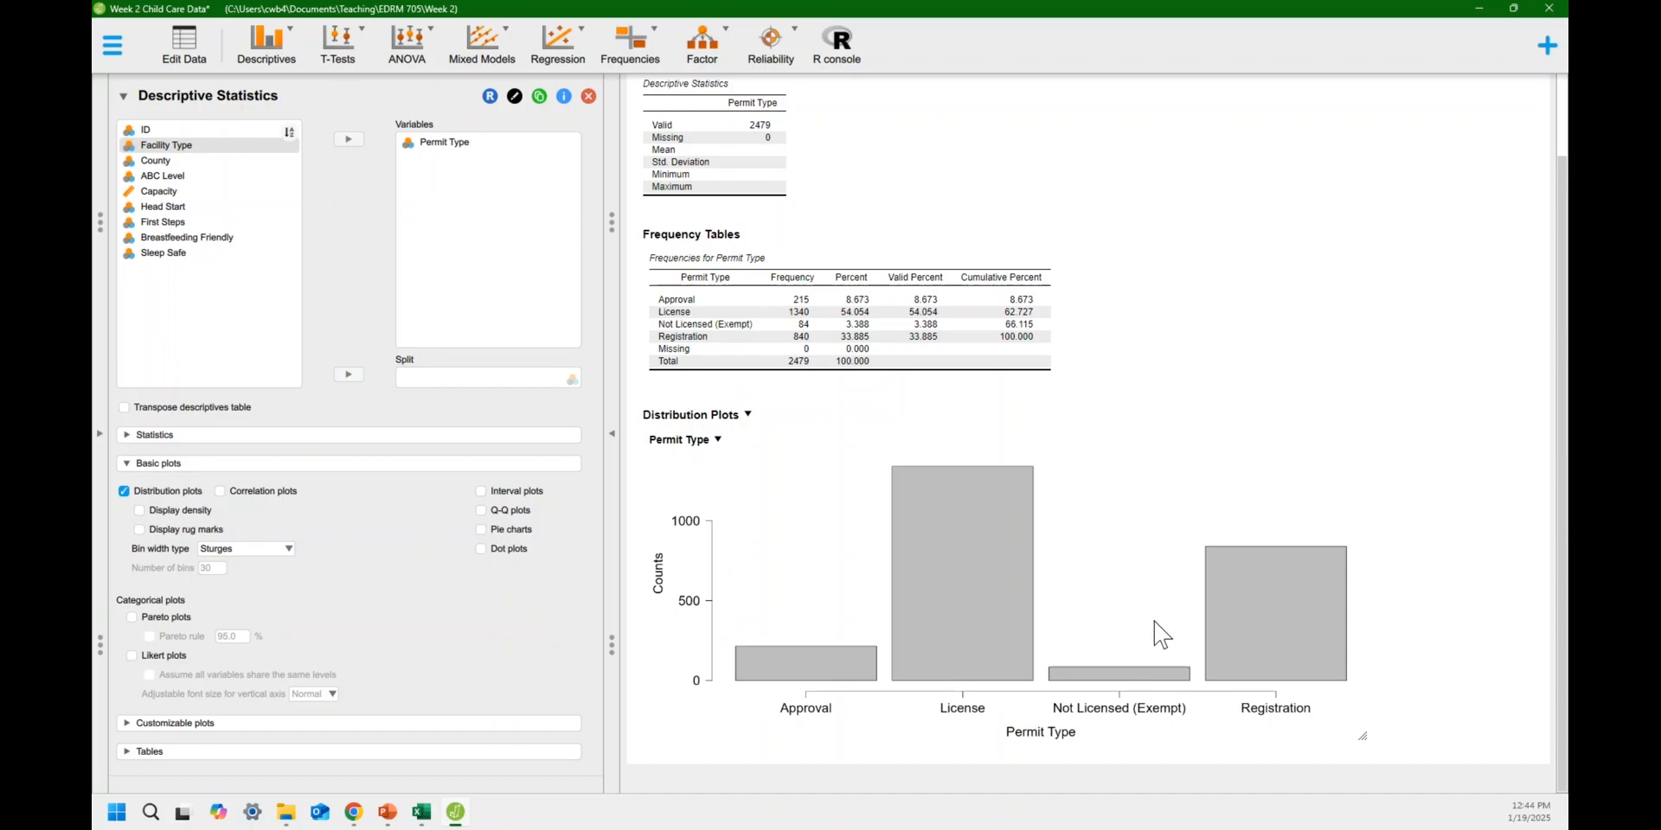
Replace the distribution plot with a Pareto plot of Permit Type and widen it to separate the category labels.
{"action": "left_click", "coordinate": [124, 492]}
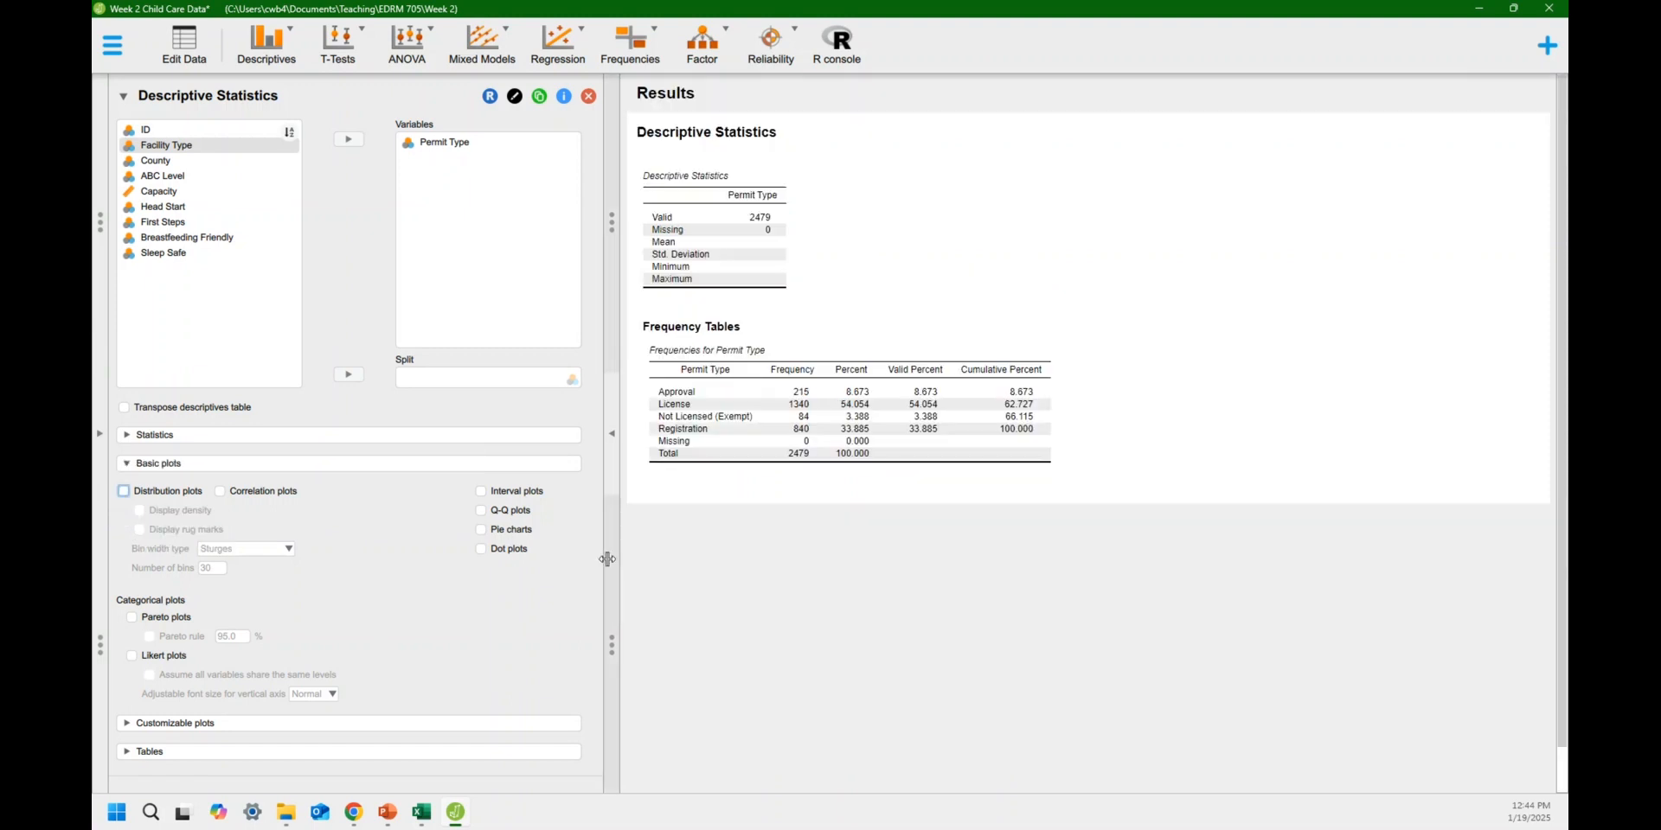
{"action": "left_click", "coordinate": [132, 624]}
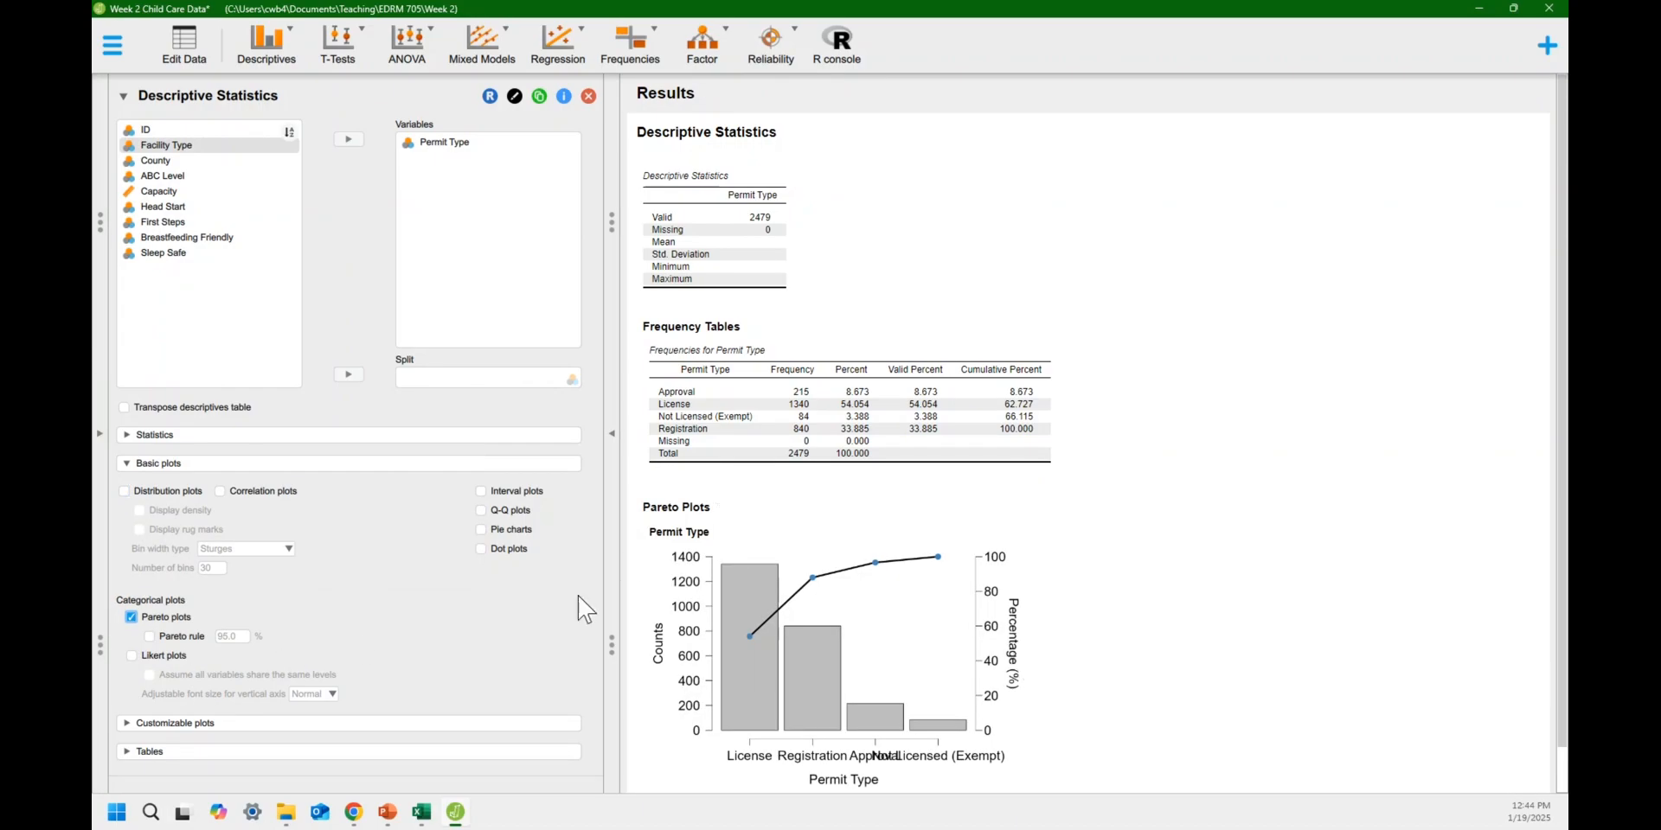
{"action": "scroll", "coordinate": [849, 600], "scroll_direction": "down", "scroll_amount": 1}
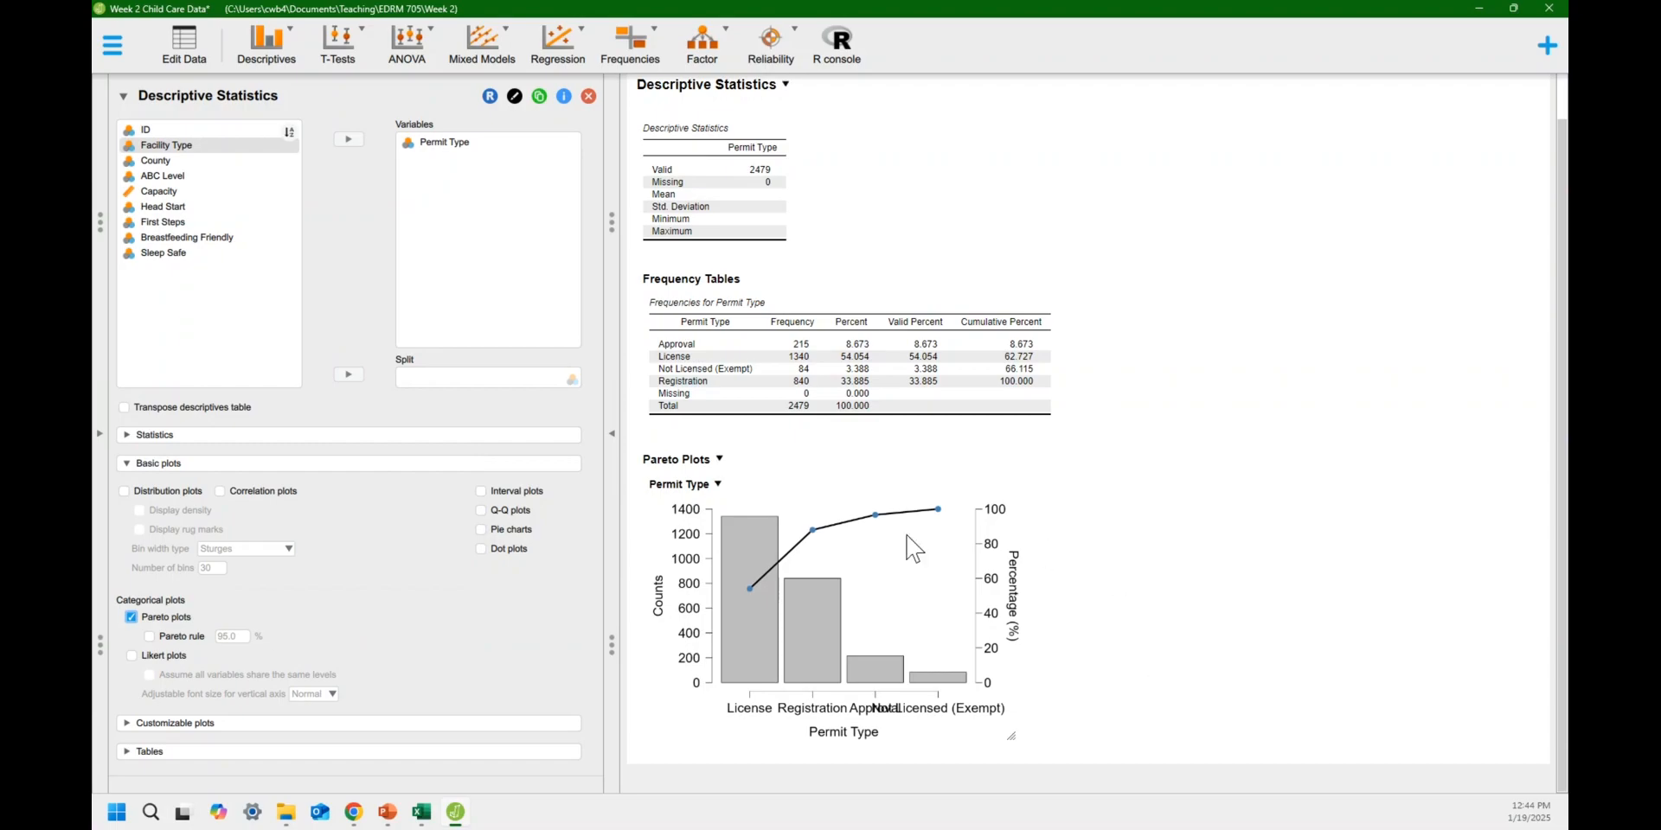
{"action": "left_click_drag", "start_coordinate": [1008, 736], "coordinate": [1379, 705]}
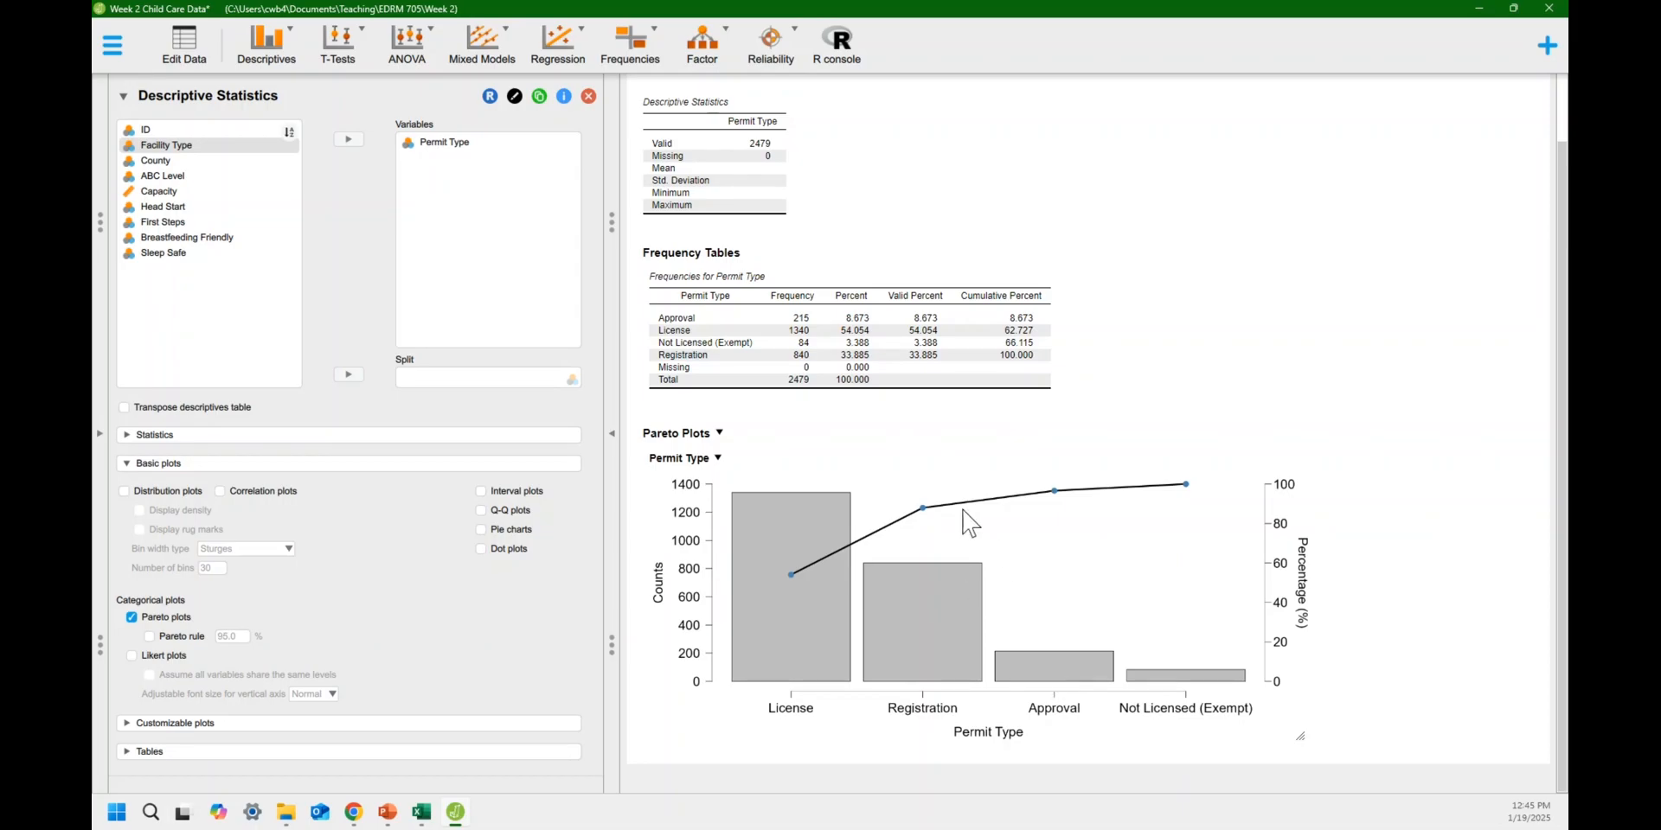
{"action": "left_click", "coordinate": [128, 464]}
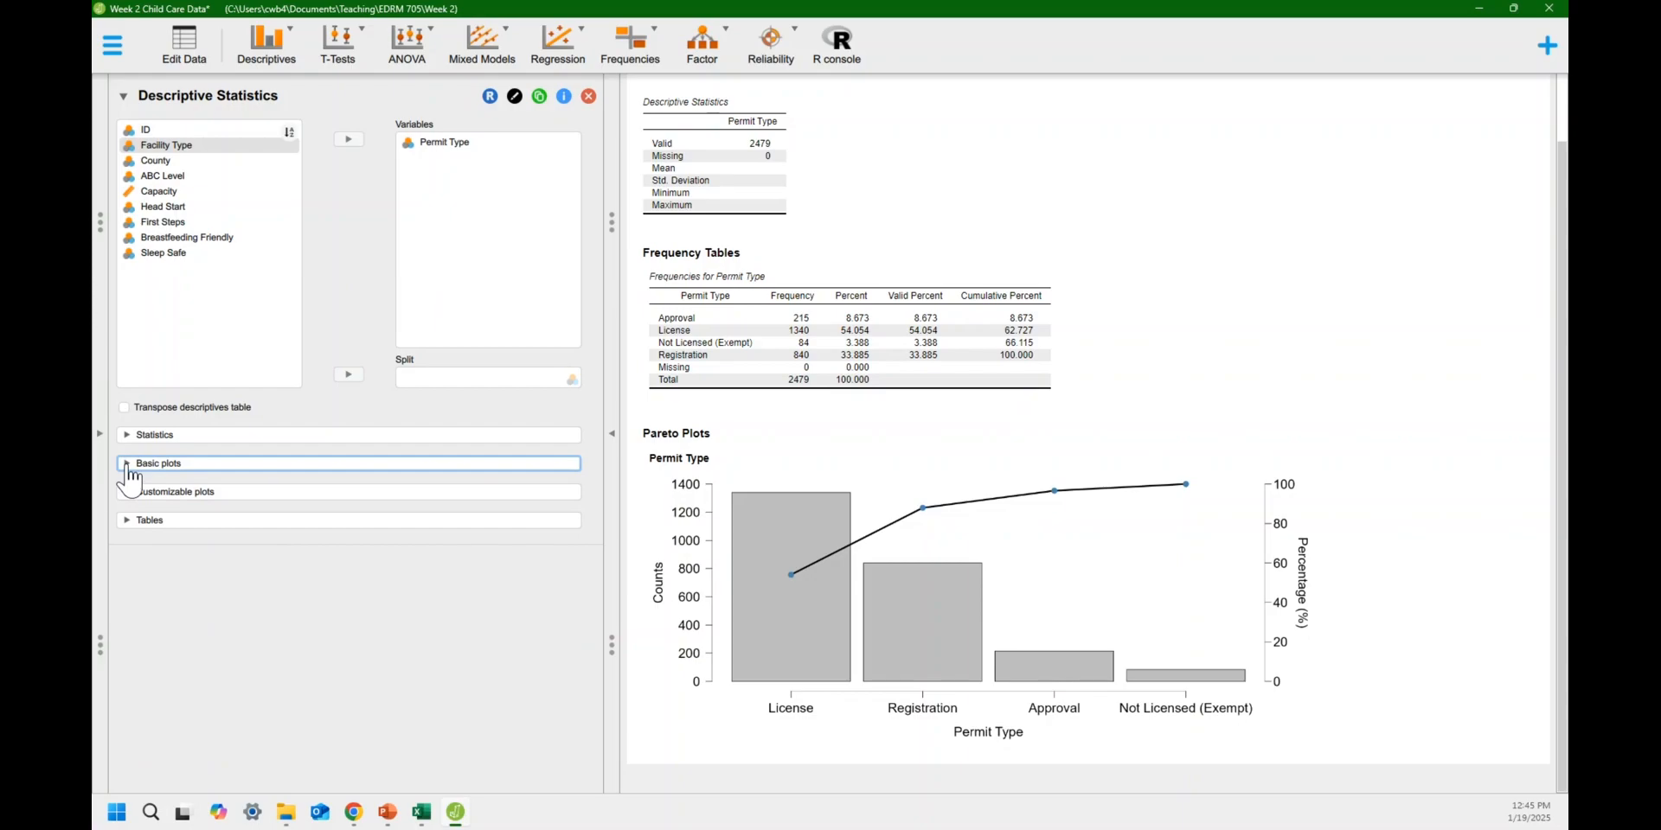
Replace Permit Type with Capacity as the analysed variable.
{"action": "left_click", "coordinate": [463, 156]}
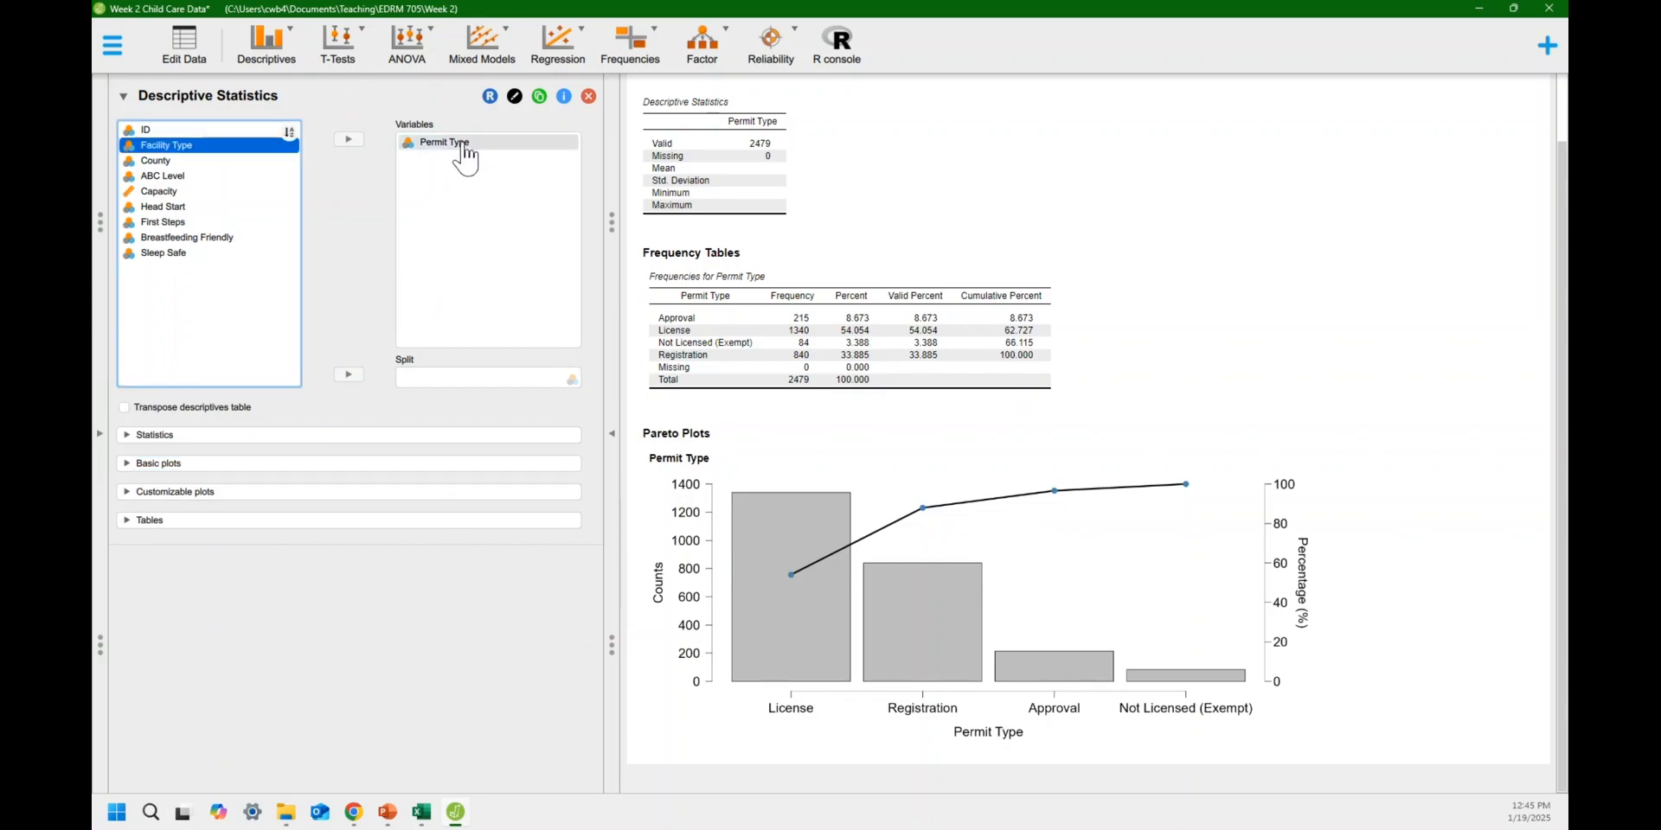
{"action": "left_click", "coordinate": [437, 153]}
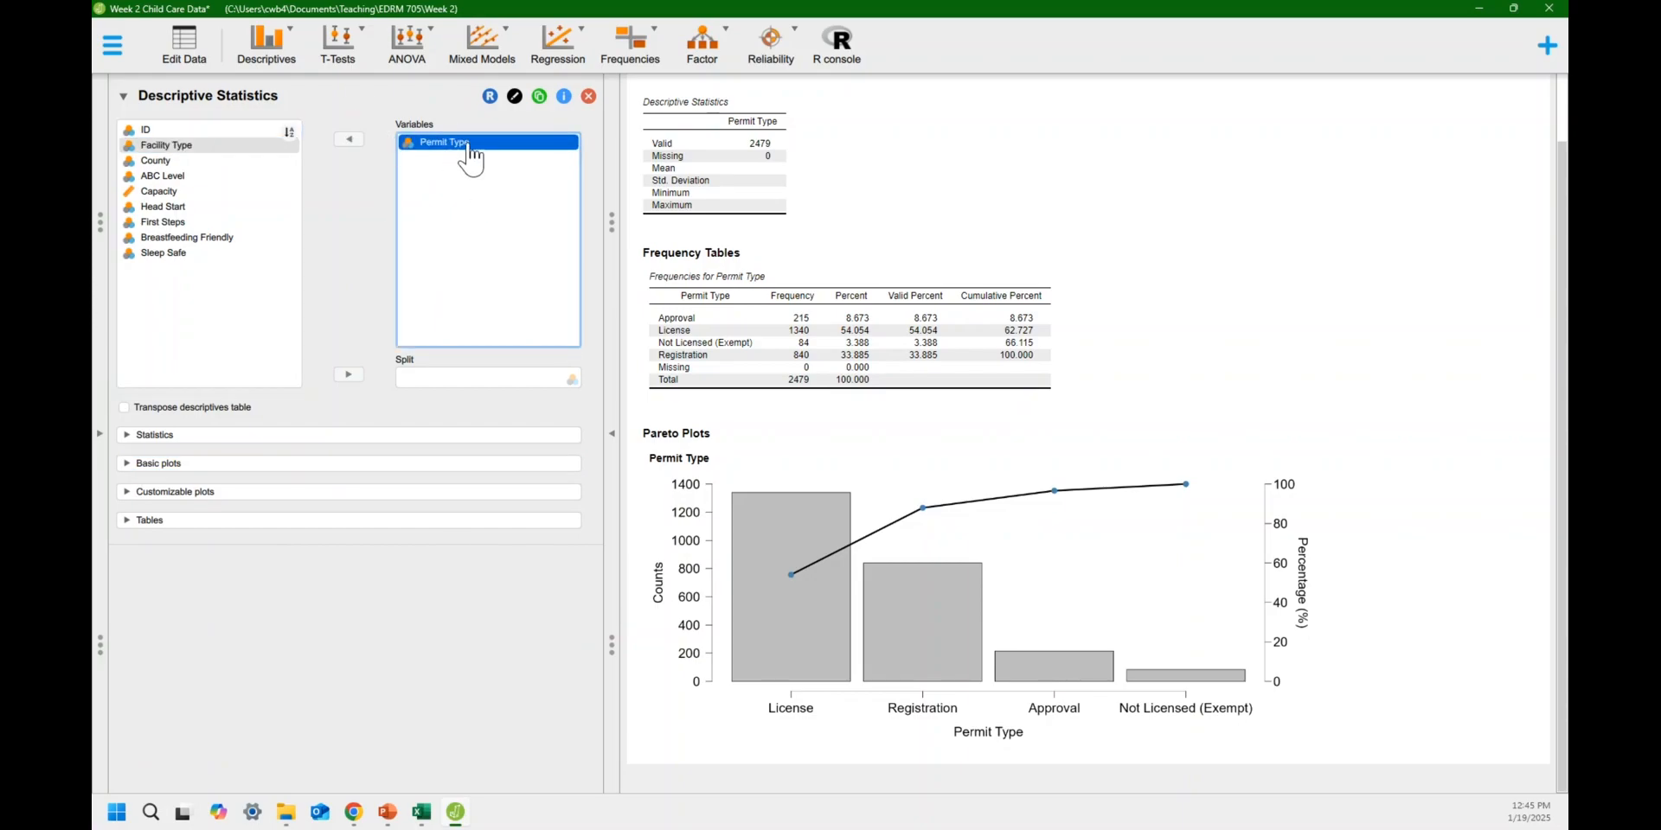
{"action": "left_click", "coordinate": [349, 142]}
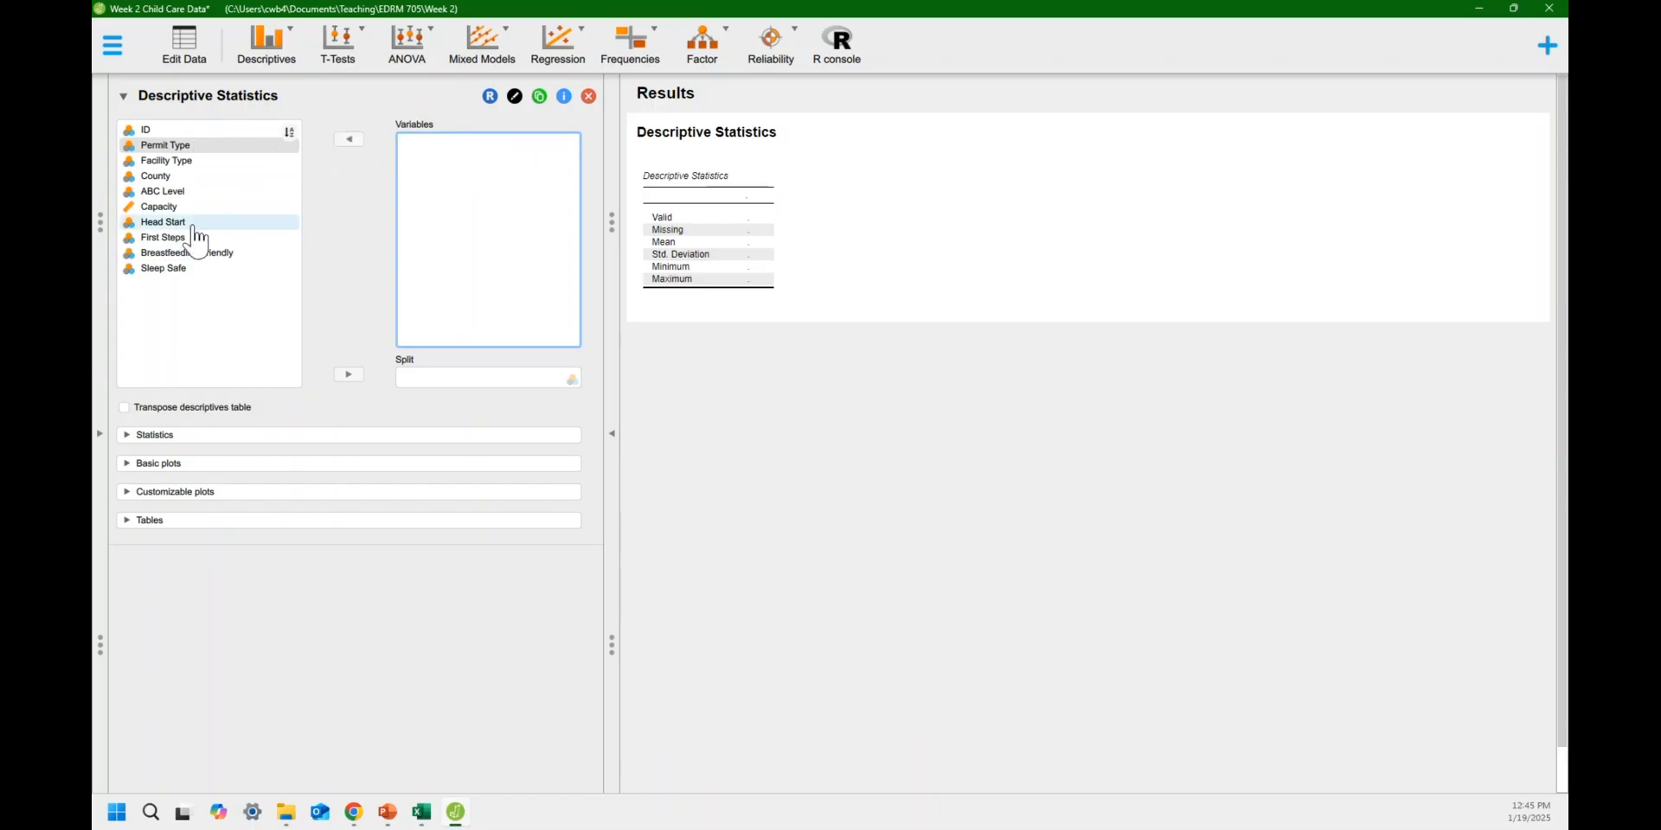
{"action": "left_click", "coordinate": [161, 208]}
{"action": "left_click", "coordinate": [350, 141]}
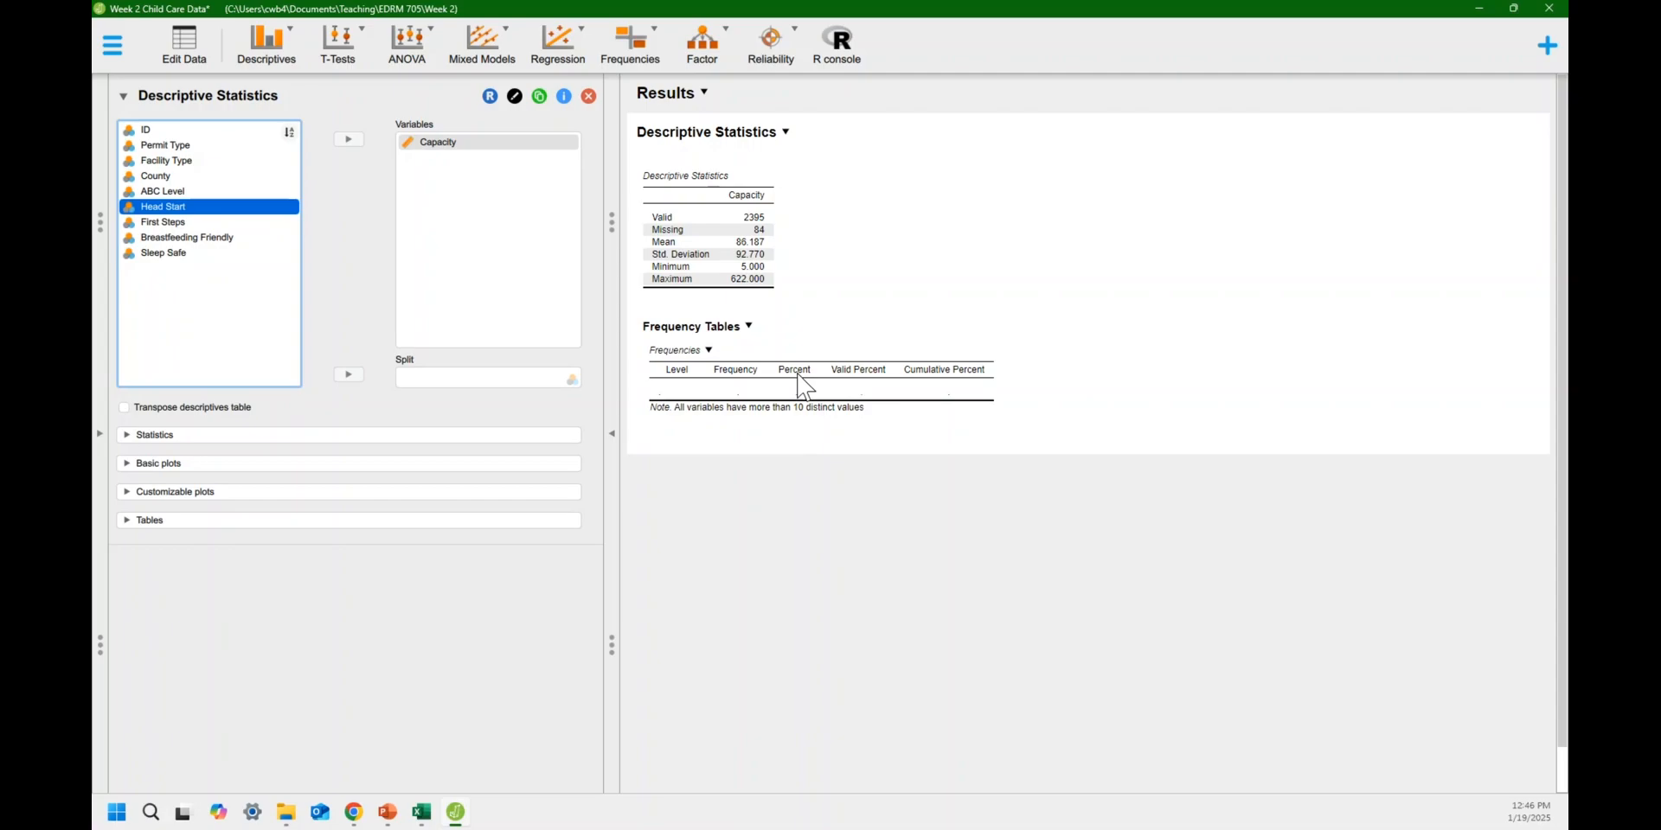
Turn off the frequency tables and the Pareto plots for the Capacity analysis.
{"action": "left_click", "coordinate": [127, 524]}
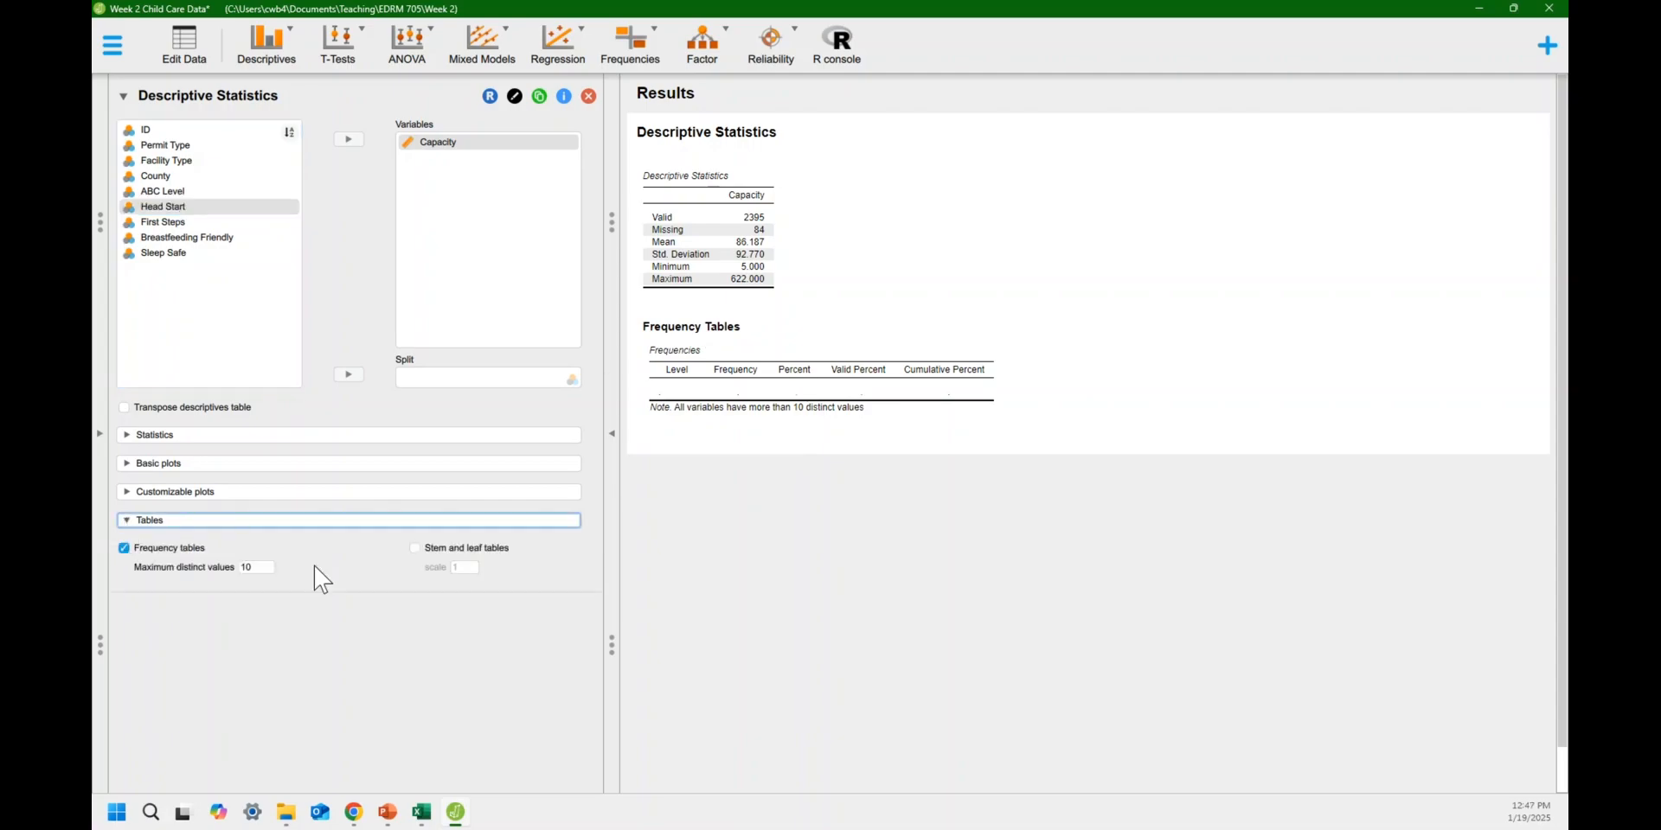
{"action": "left_click", "coordinate": [124, 550]}
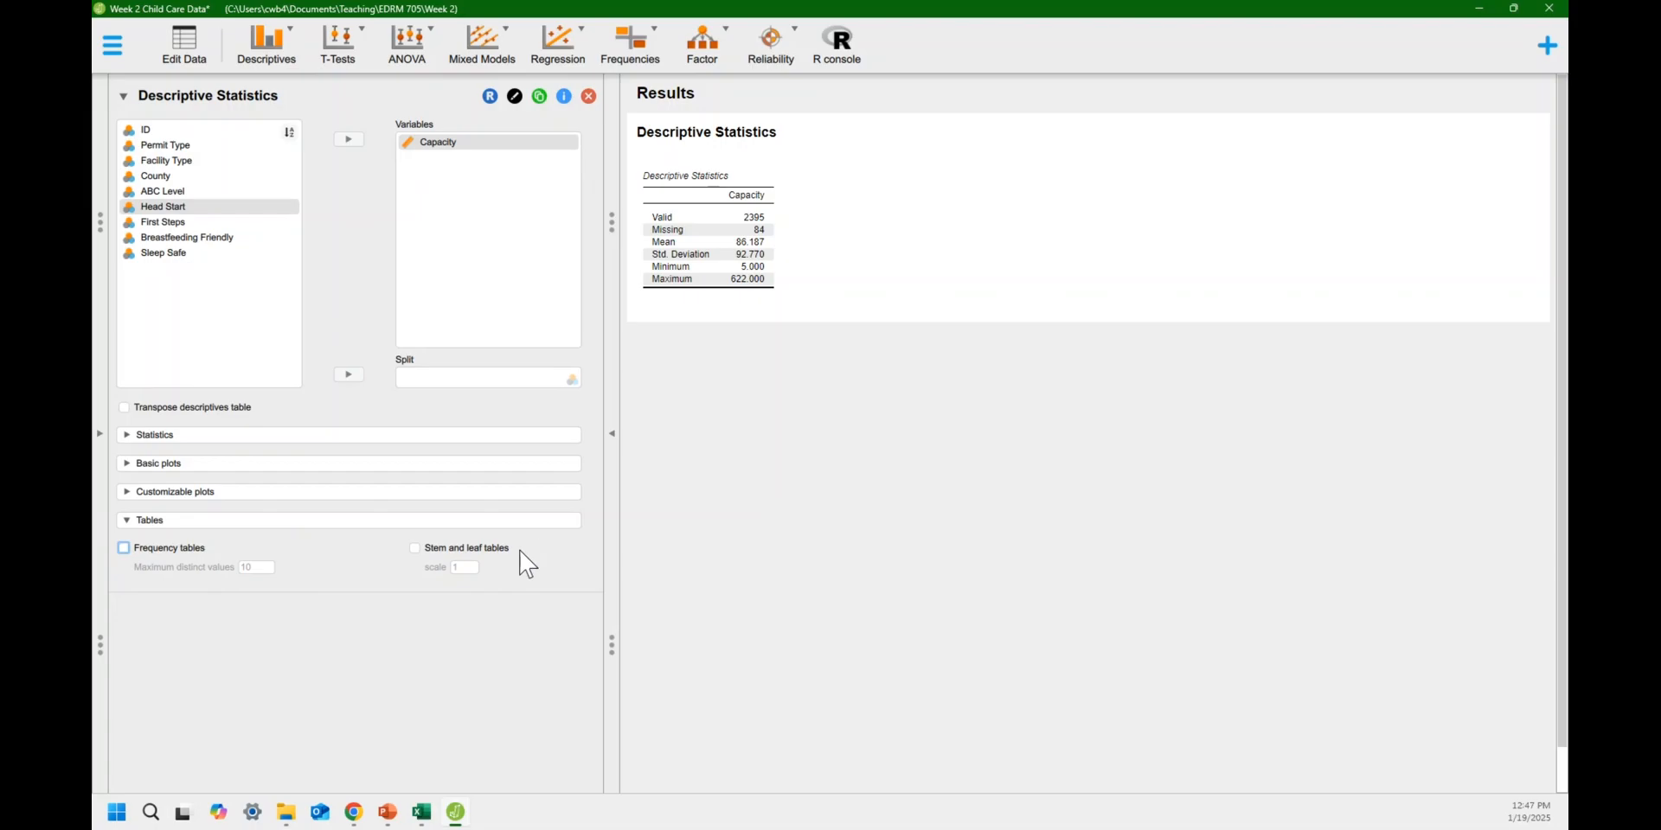
{"action": "left_click", "coordinate": [127, 523]}
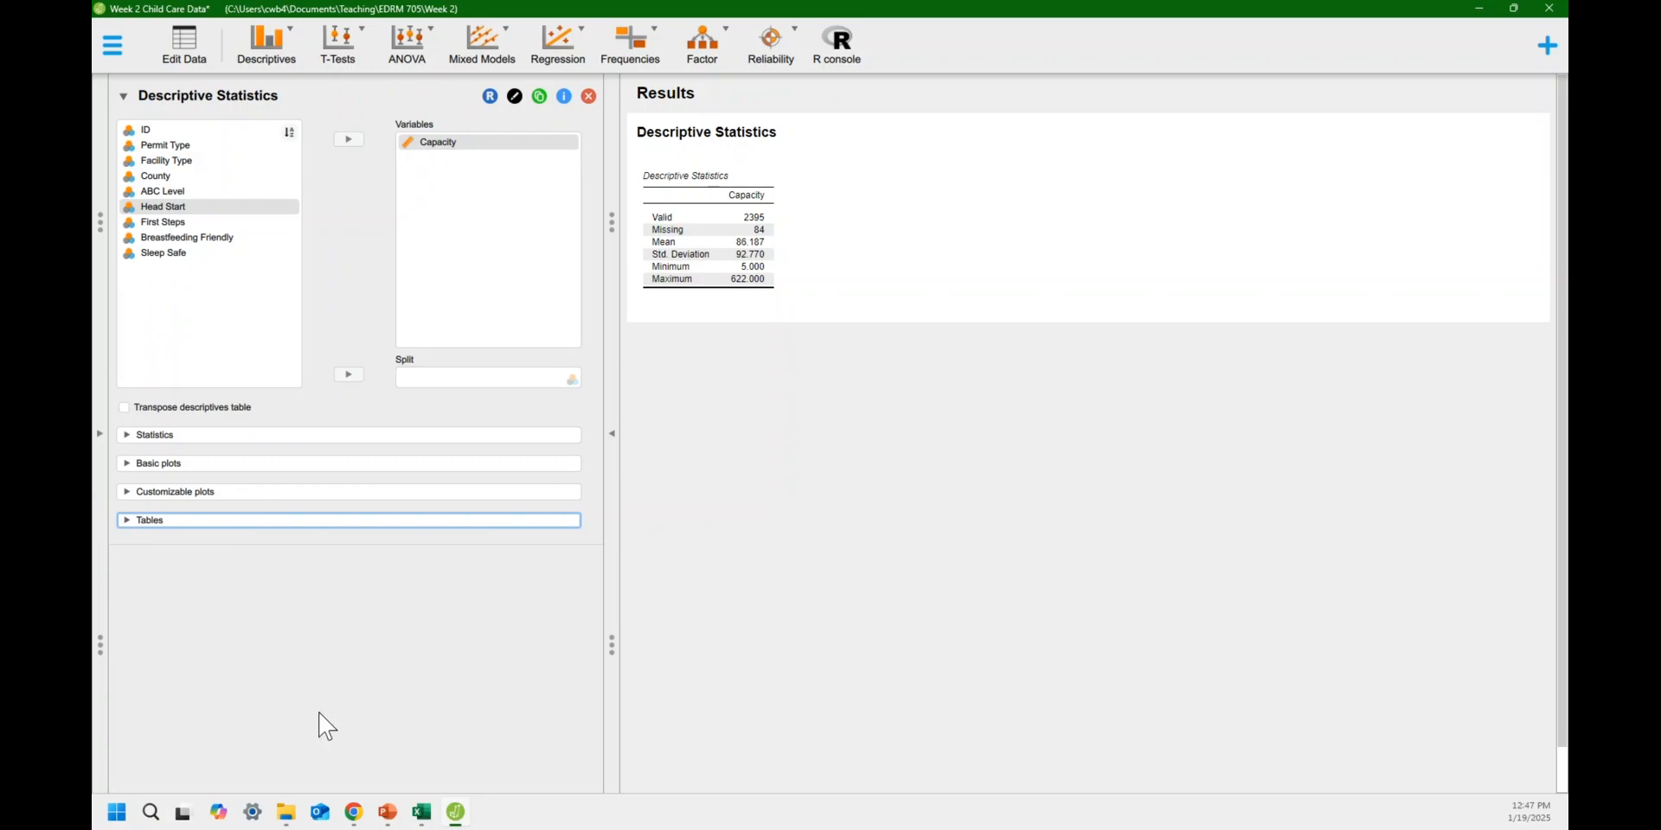
{"action": "left_click", "coordinate": [130, 467]}
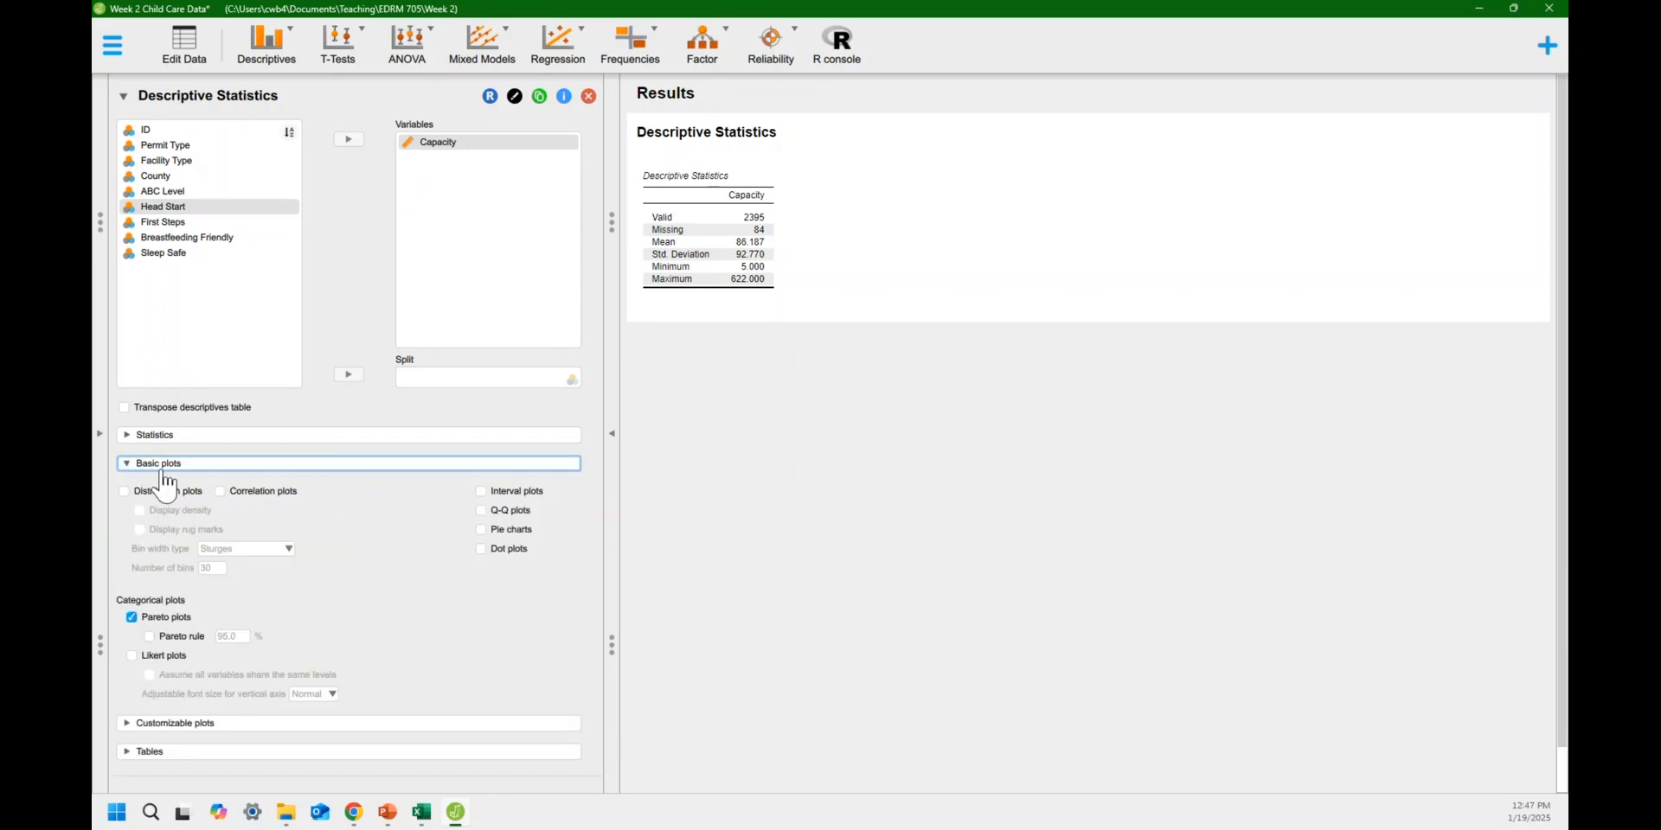
{"action": "left_click", "coordinate": [131, 617]}
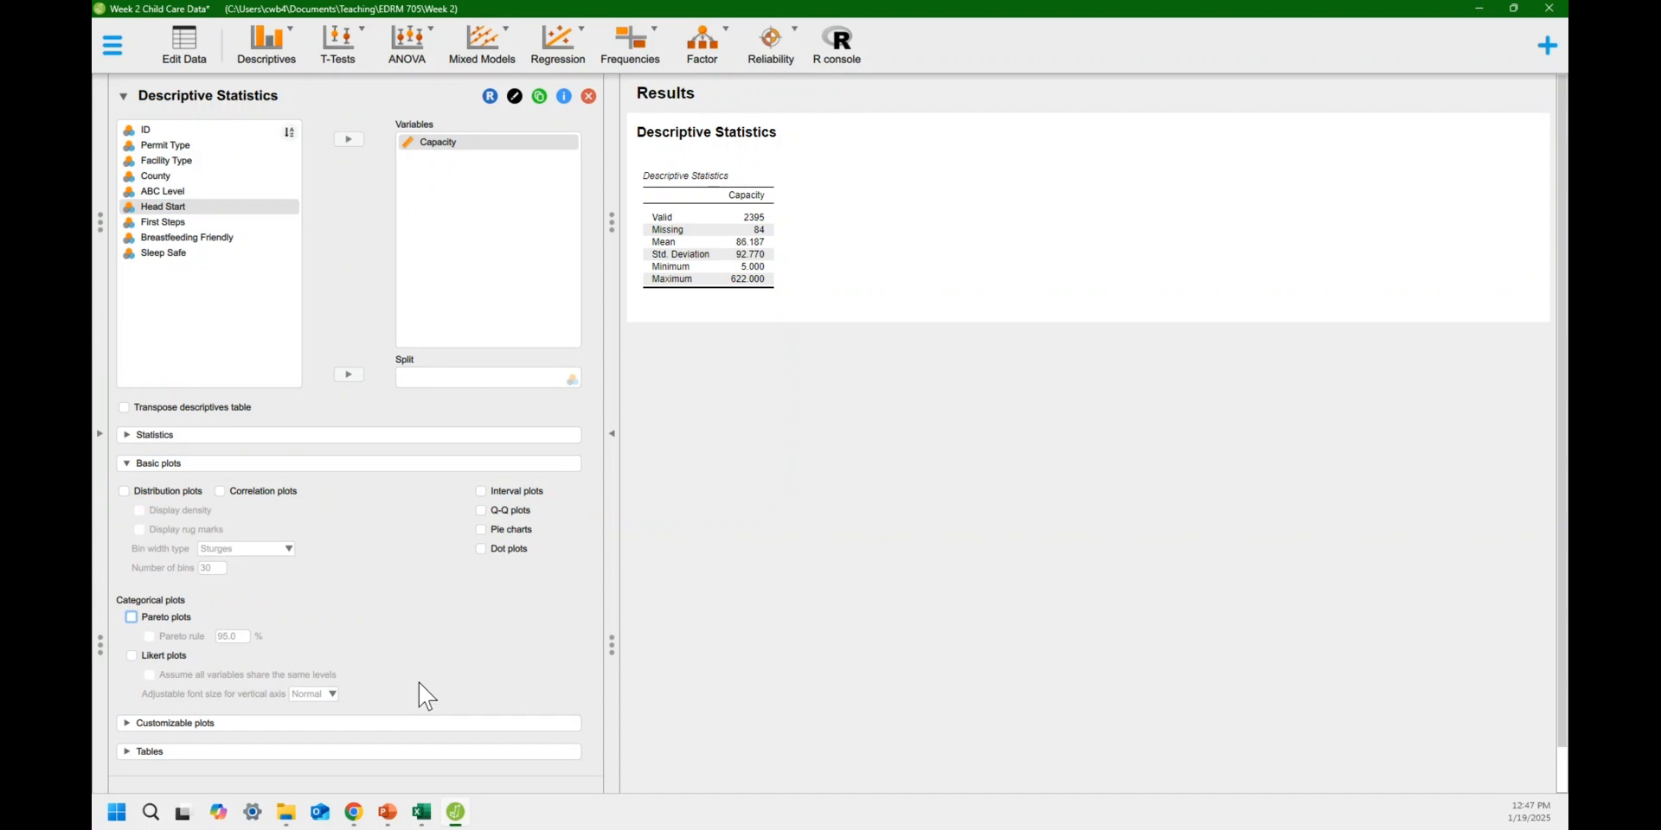
Add a distribution plot for Capacity and enlarge the histogram in both directions.
{"action": "left_click", "coordinate": [125, 493]}
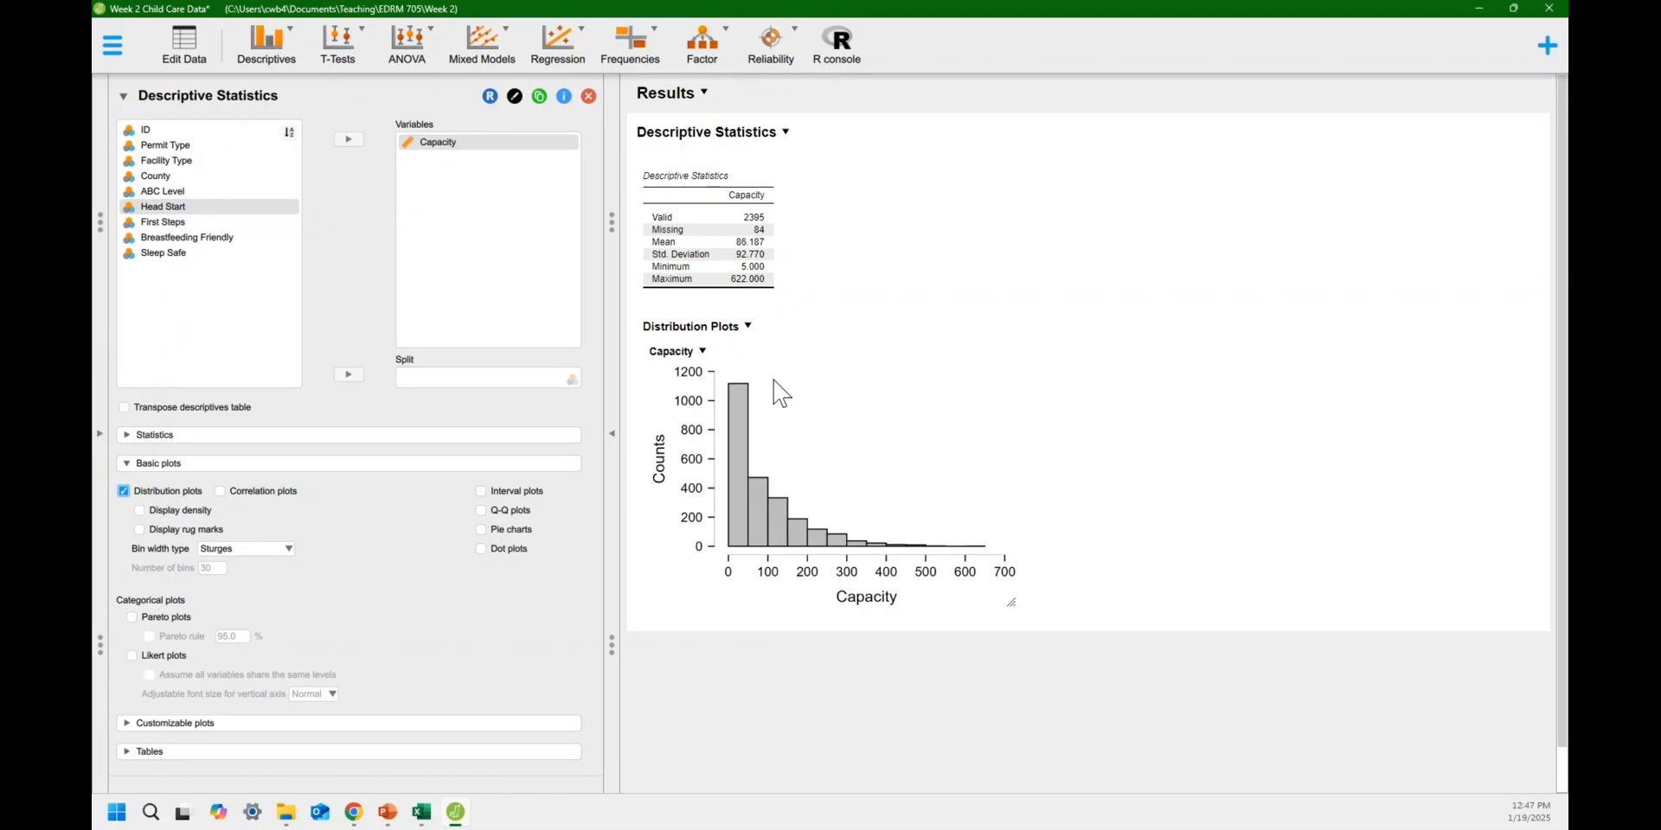
{"action": "left_click_drag", "start_coordinate": [1010, 603], "coordinate": [1250, 711]}
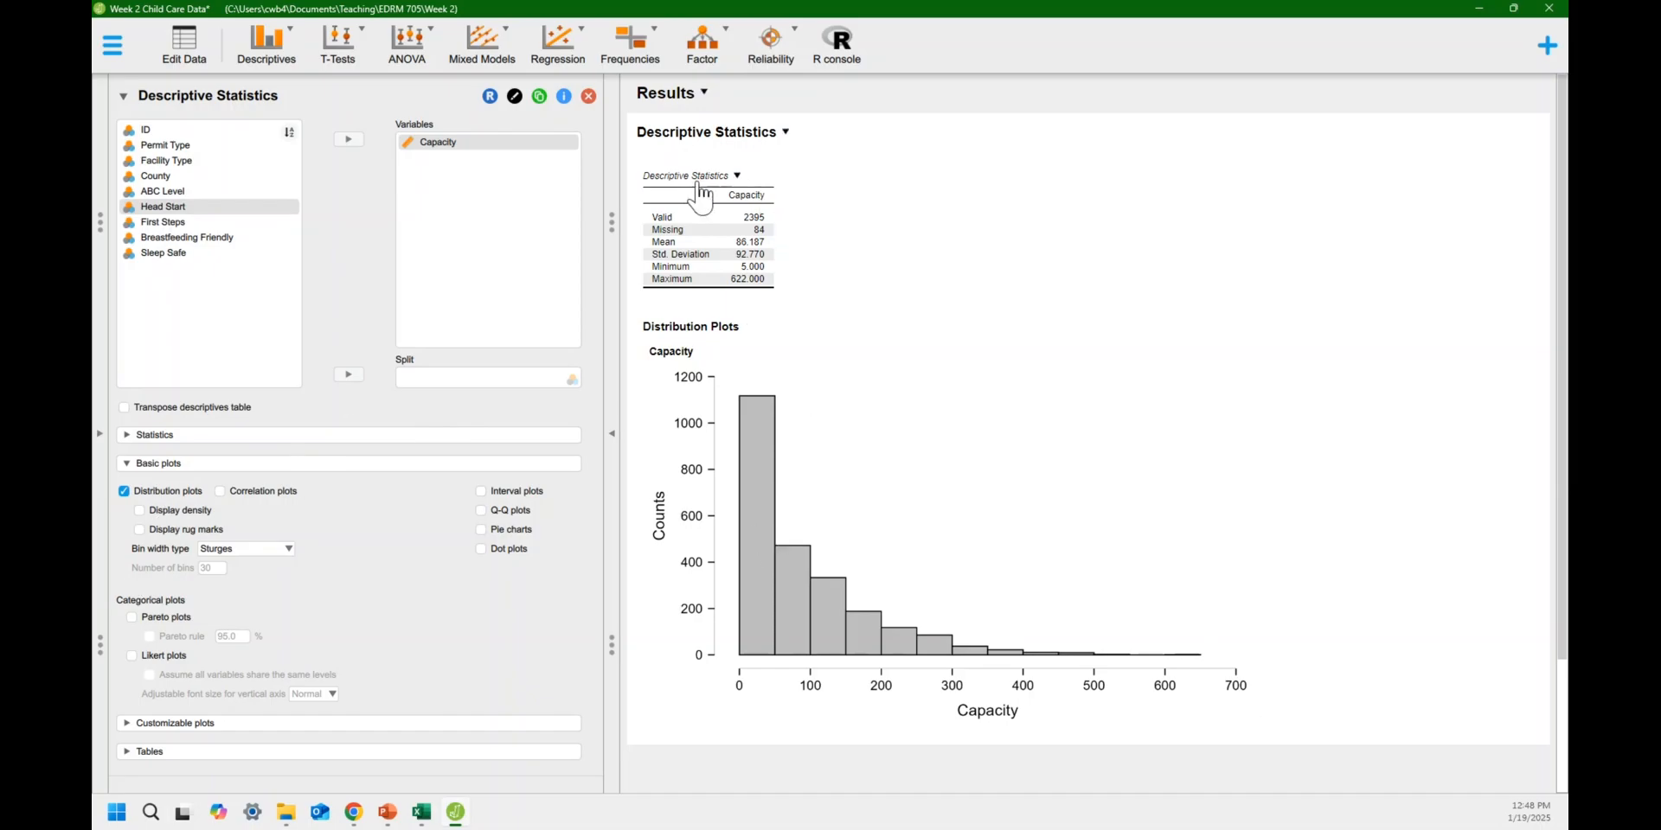
{"action": "left_click", "coordinate": [125, 465]}
Add quartiles and the median to the Capacity statistics, and remove the mean and standard deviation.
{"action": "left_click", "coordinate": [127, 438]}
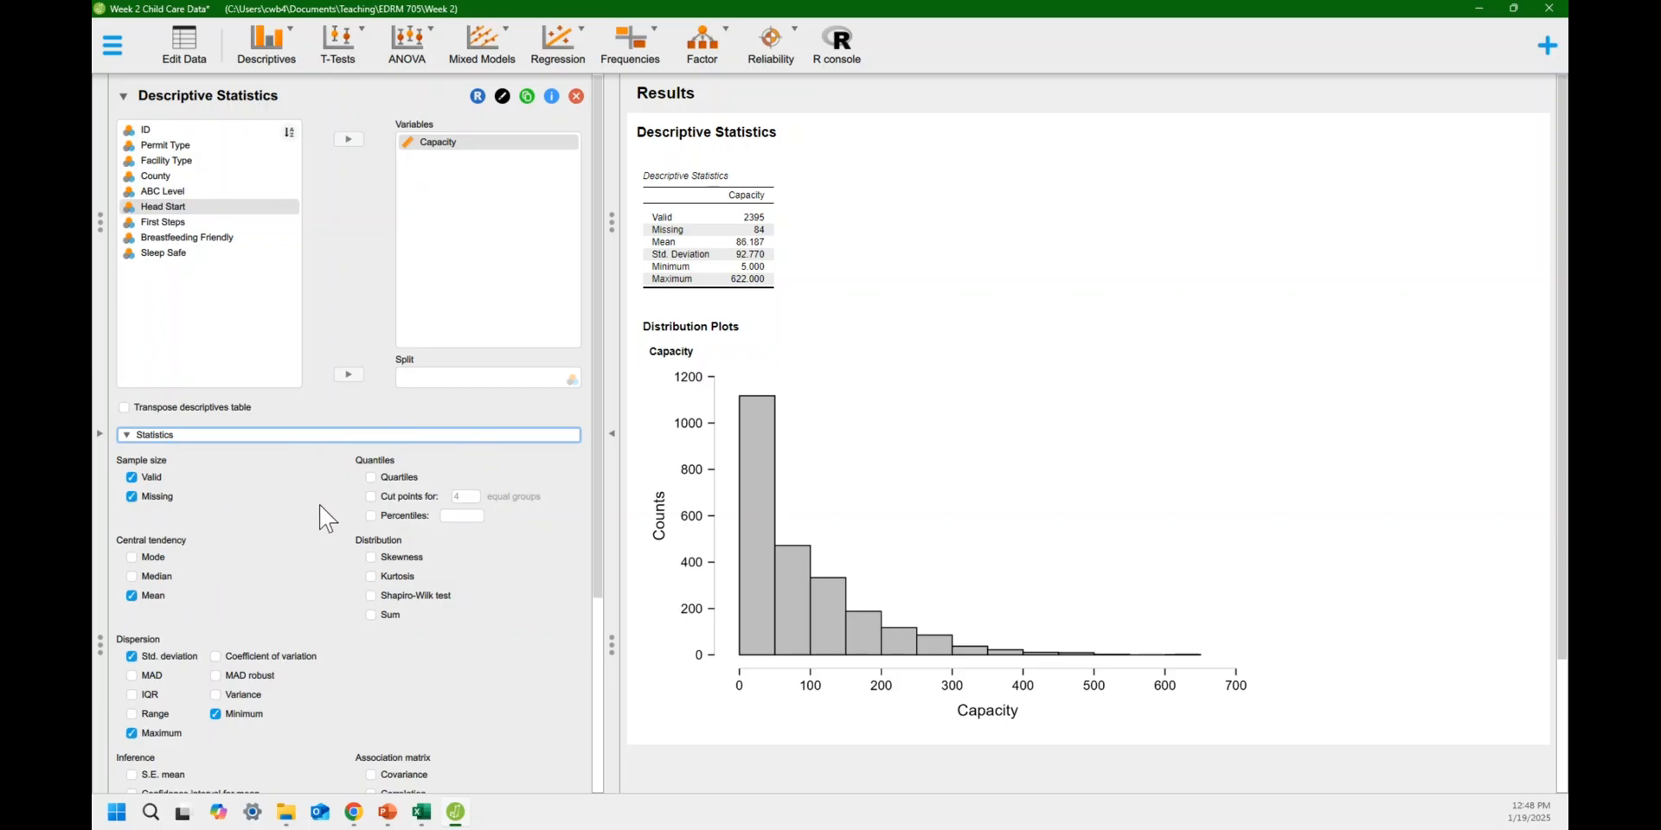
{"action": "left_click", "coordinate": [370, 479]}
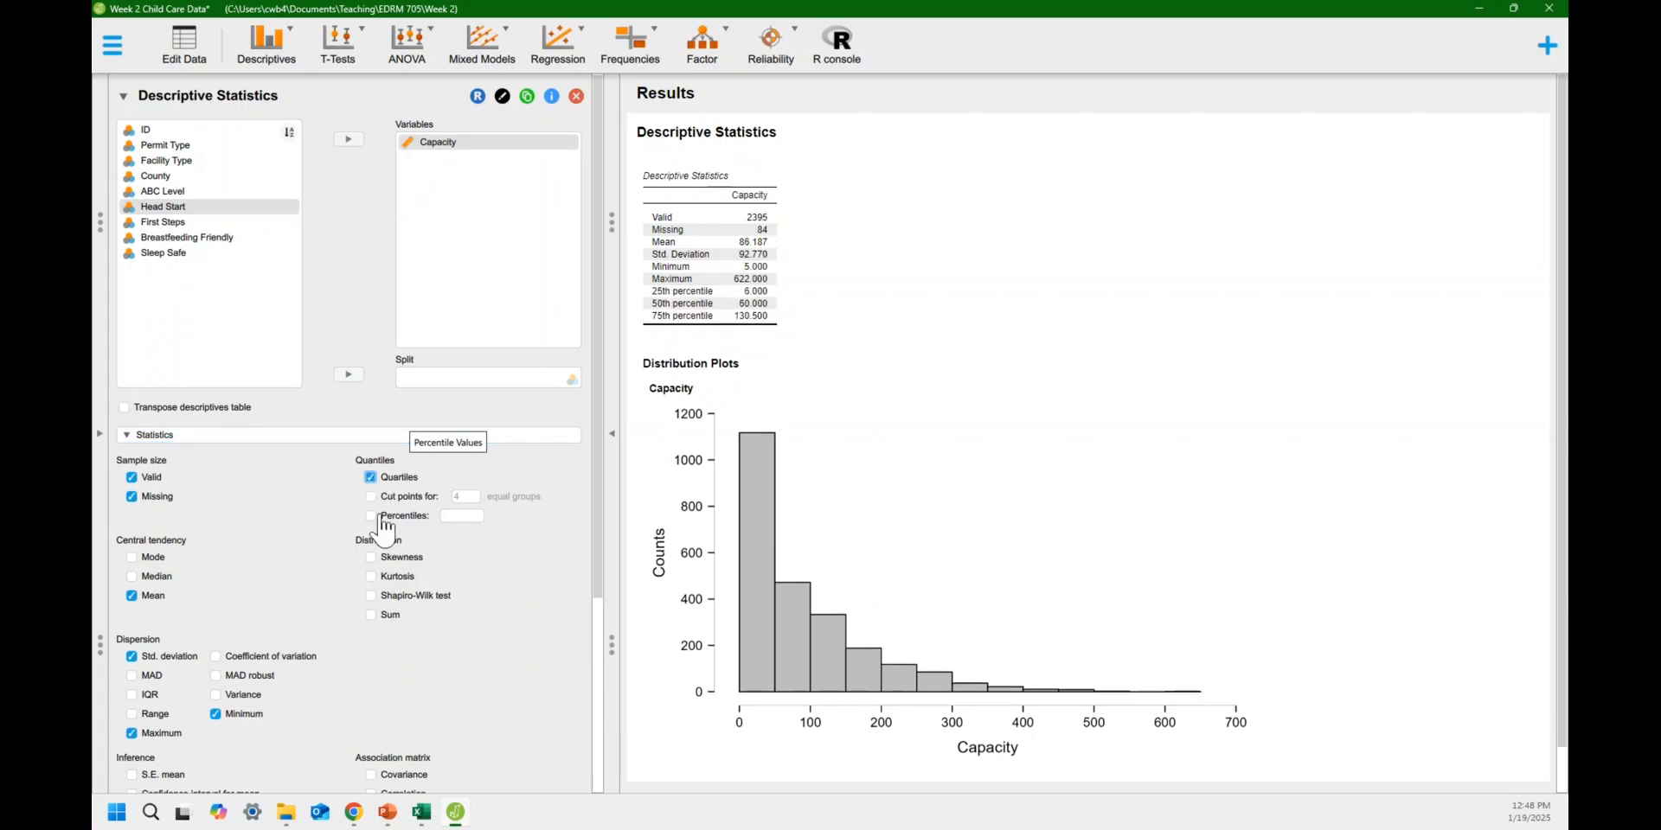
{"action": "left_click", "coordinate": [131, 596]}
{"action": "left_click", "coordinate": [132, 577]}
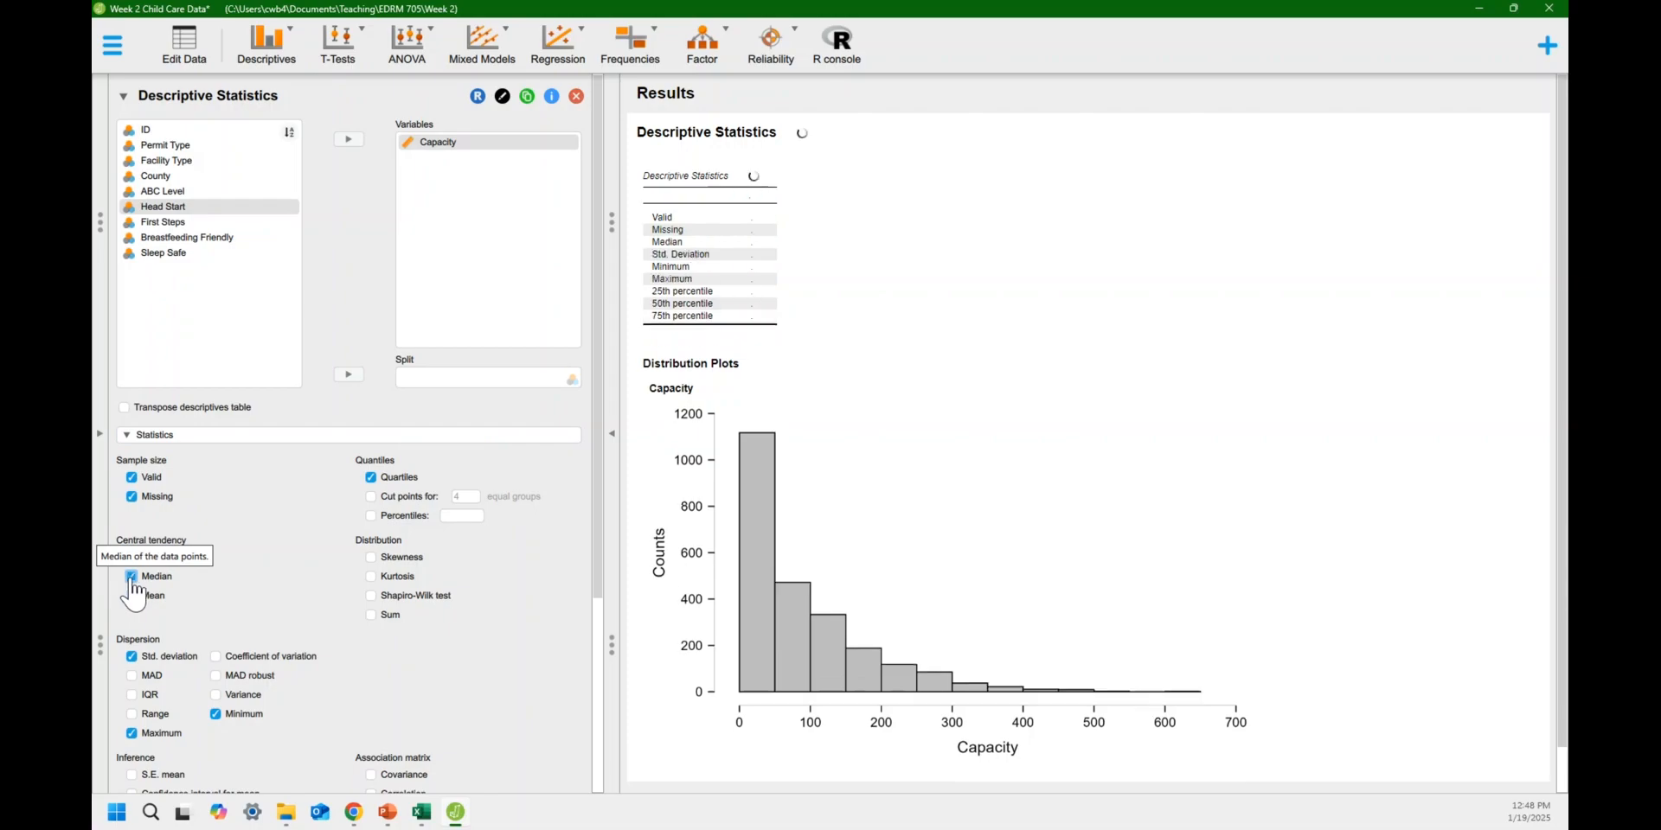
{"action": "scroll", "coordinate": [181, 545], "scroll_direction": "down", "scroll_amount": 3}
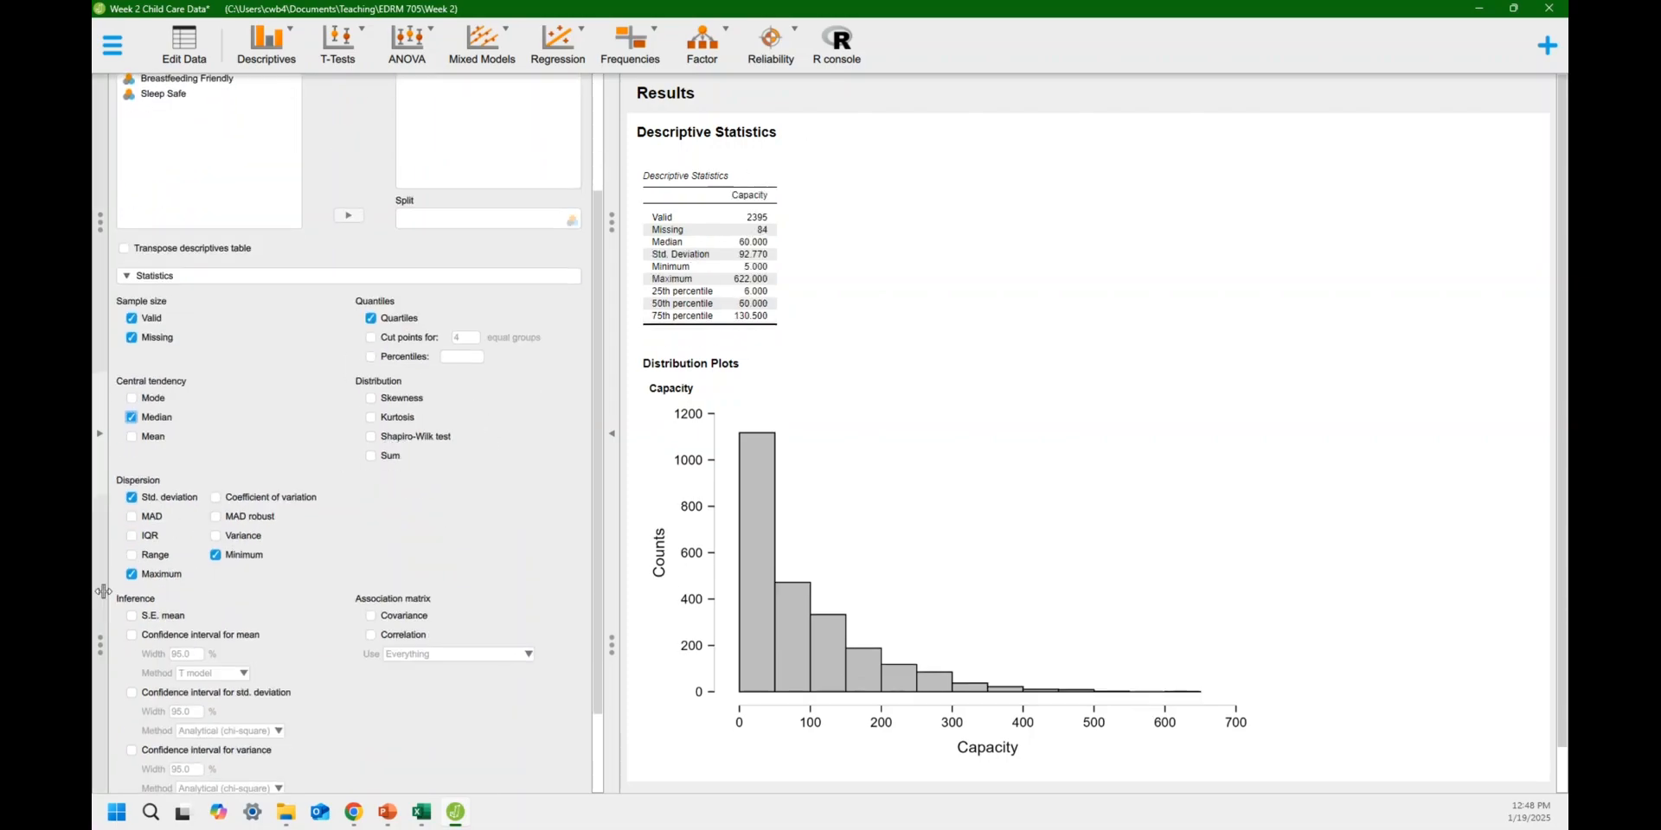
{"action": "left_click", "coordinate": [133, 500]}
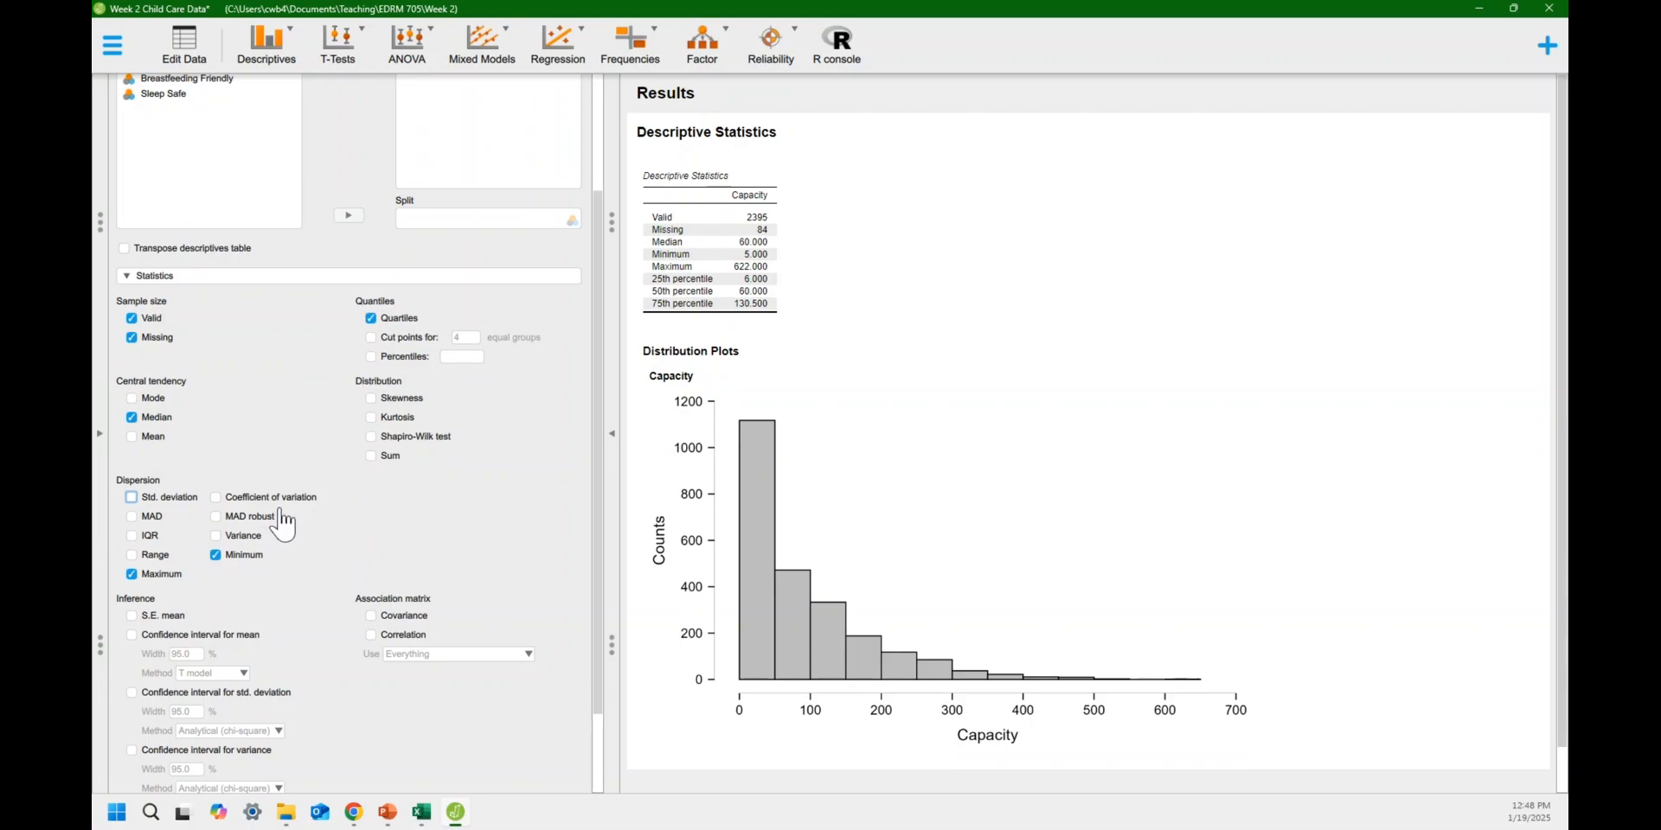
{"action": "left_click", "coordinate": [127, 277]}
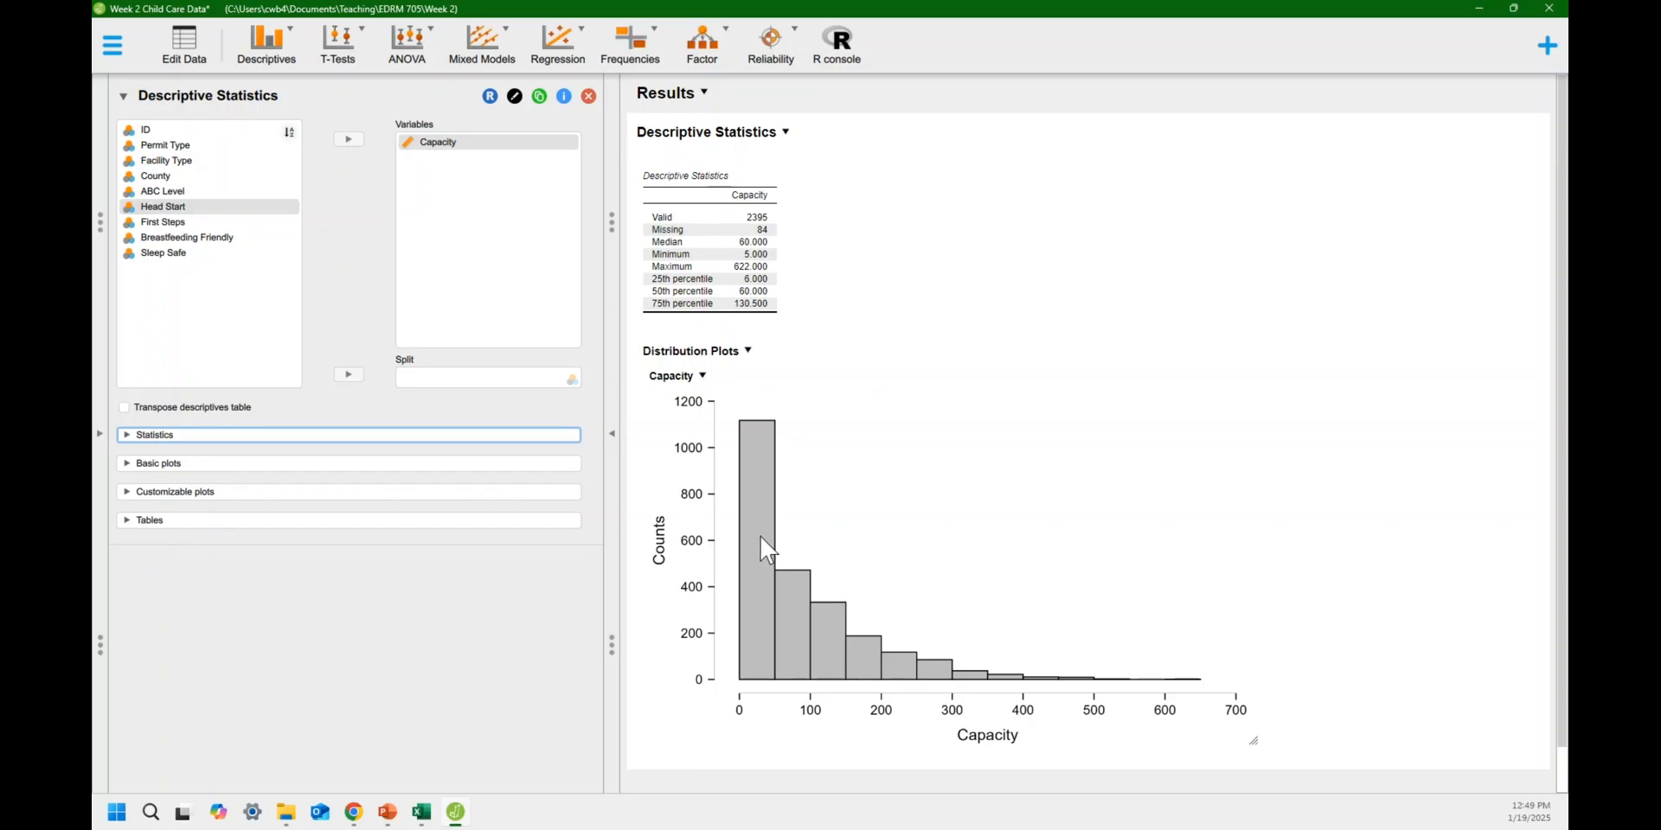
Add a boxplot with the boxplot element for Capacity.
{"action": "left_click", "coordinate": [126, 495]}
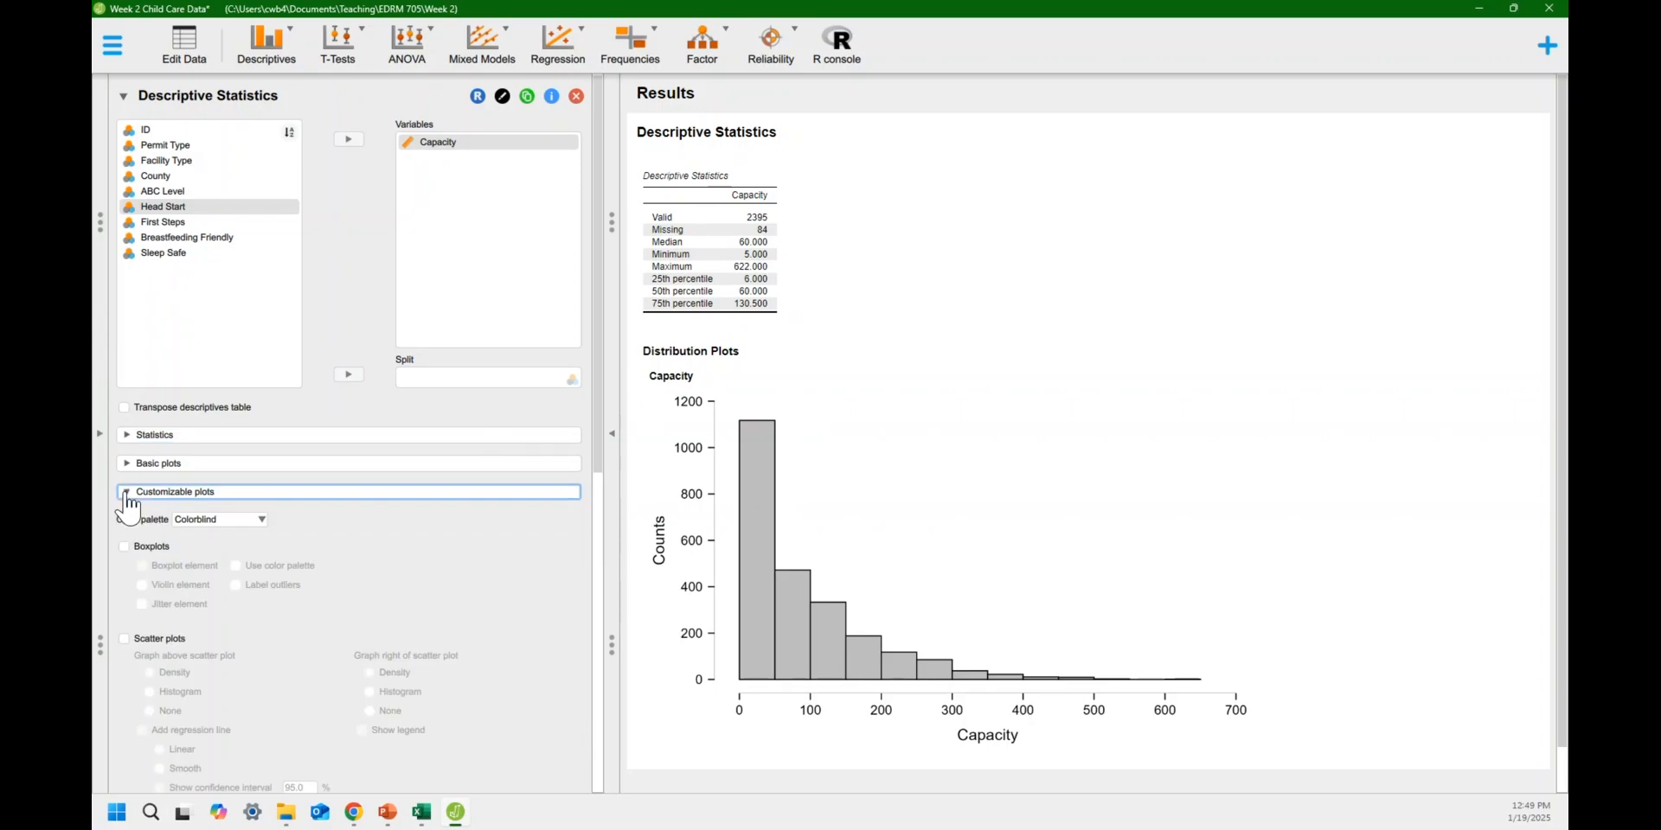
{"action": "left_click", "coordinate": [123, 548]}
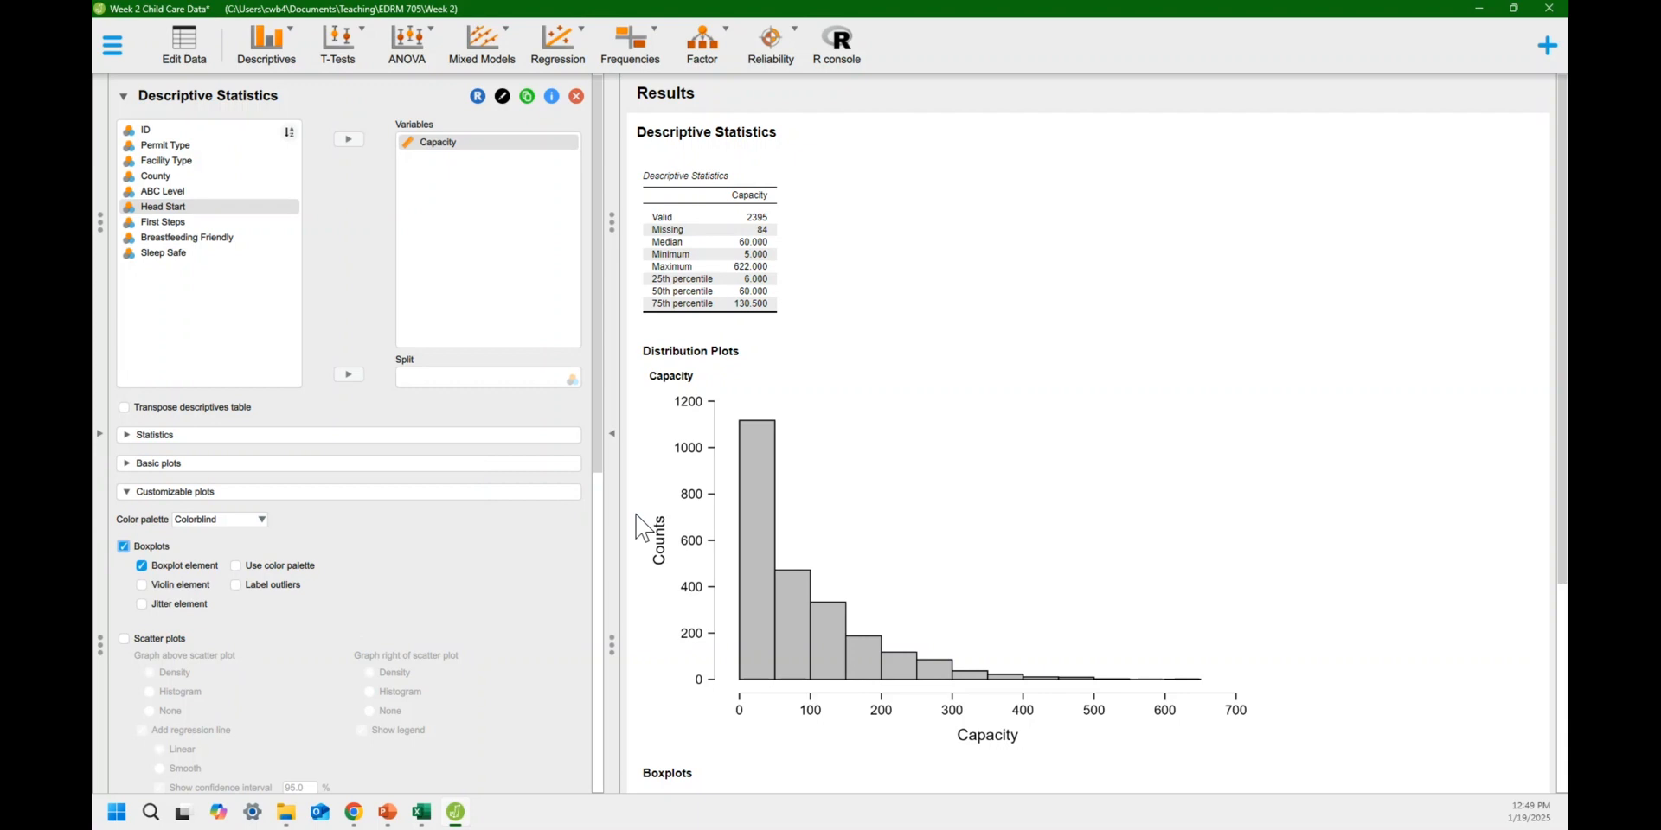
{"action": "scroll", "coordinate": [1012, 419], "scroll_direction": "down", "scroll_amount": 4}
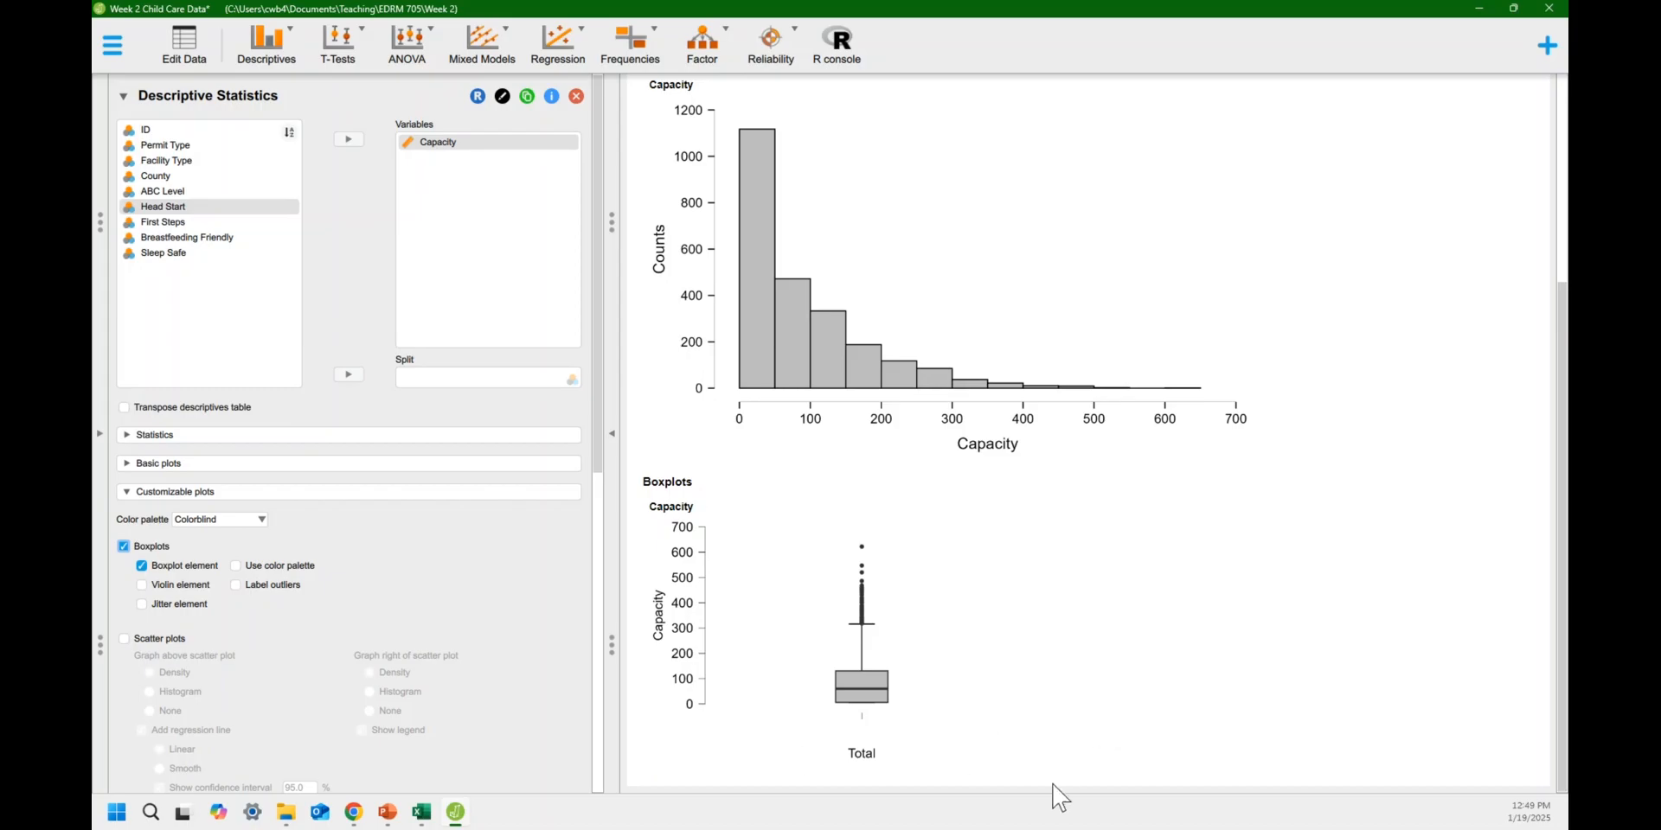
Enlarge the Capacity boxplot in both directions.
{"action": "left_click_drag", "start_coordinate": [1013, 758], "coordinate": [1099, 825]}
{"action": "scroll", "coordinate": [1116, 647], "scroll_direction": "down", "scroll_amount": 1}
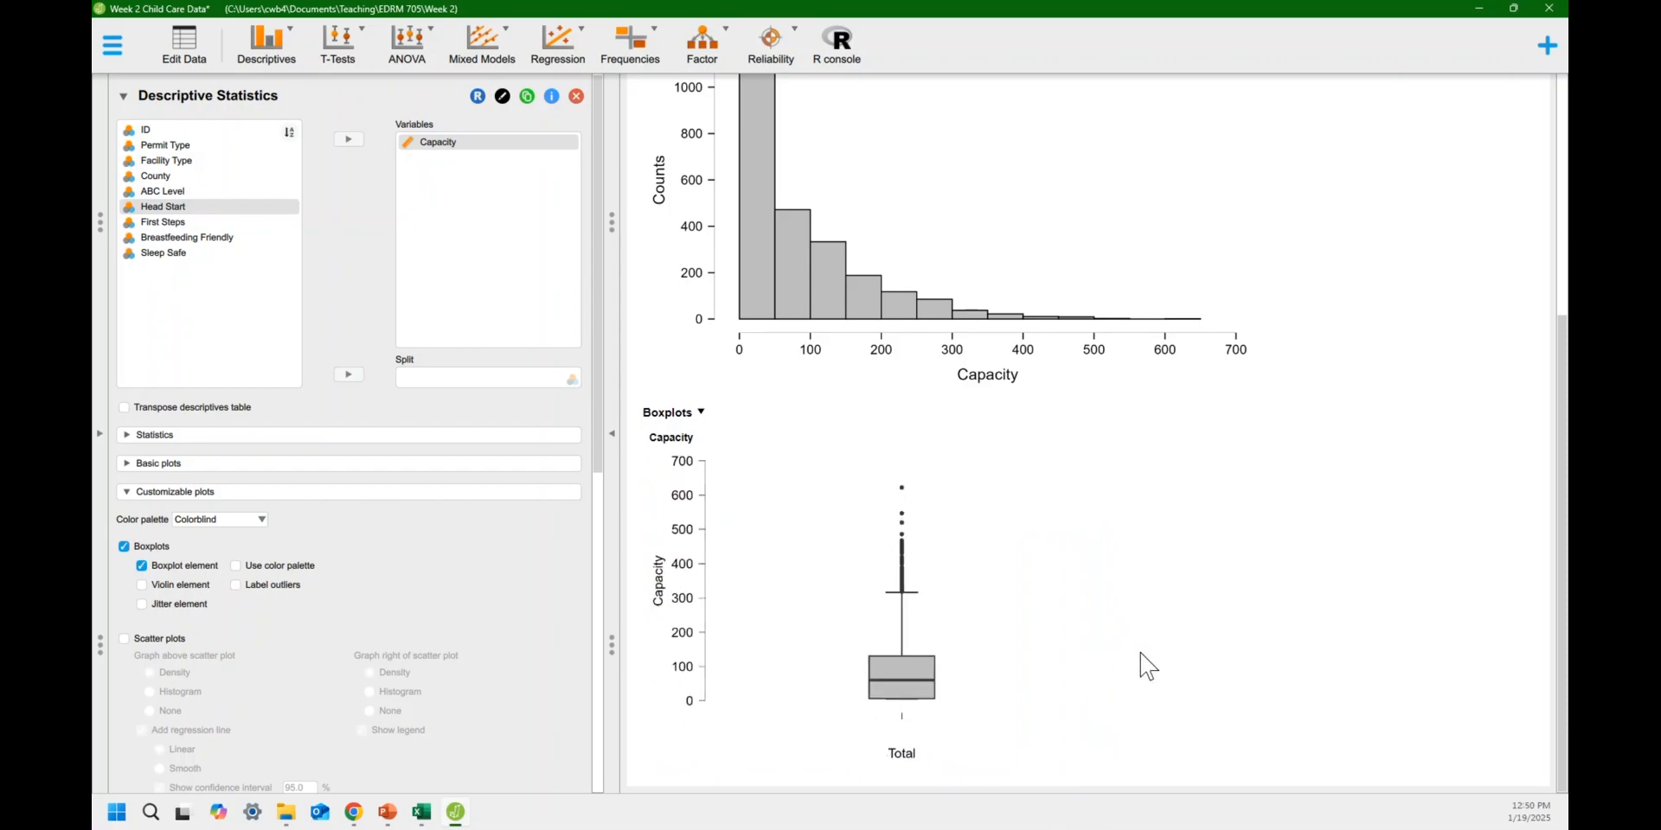
{"action": "left_click_drag", "start_coordinate": [1090, 756], "coordinate": [1114, 828]}
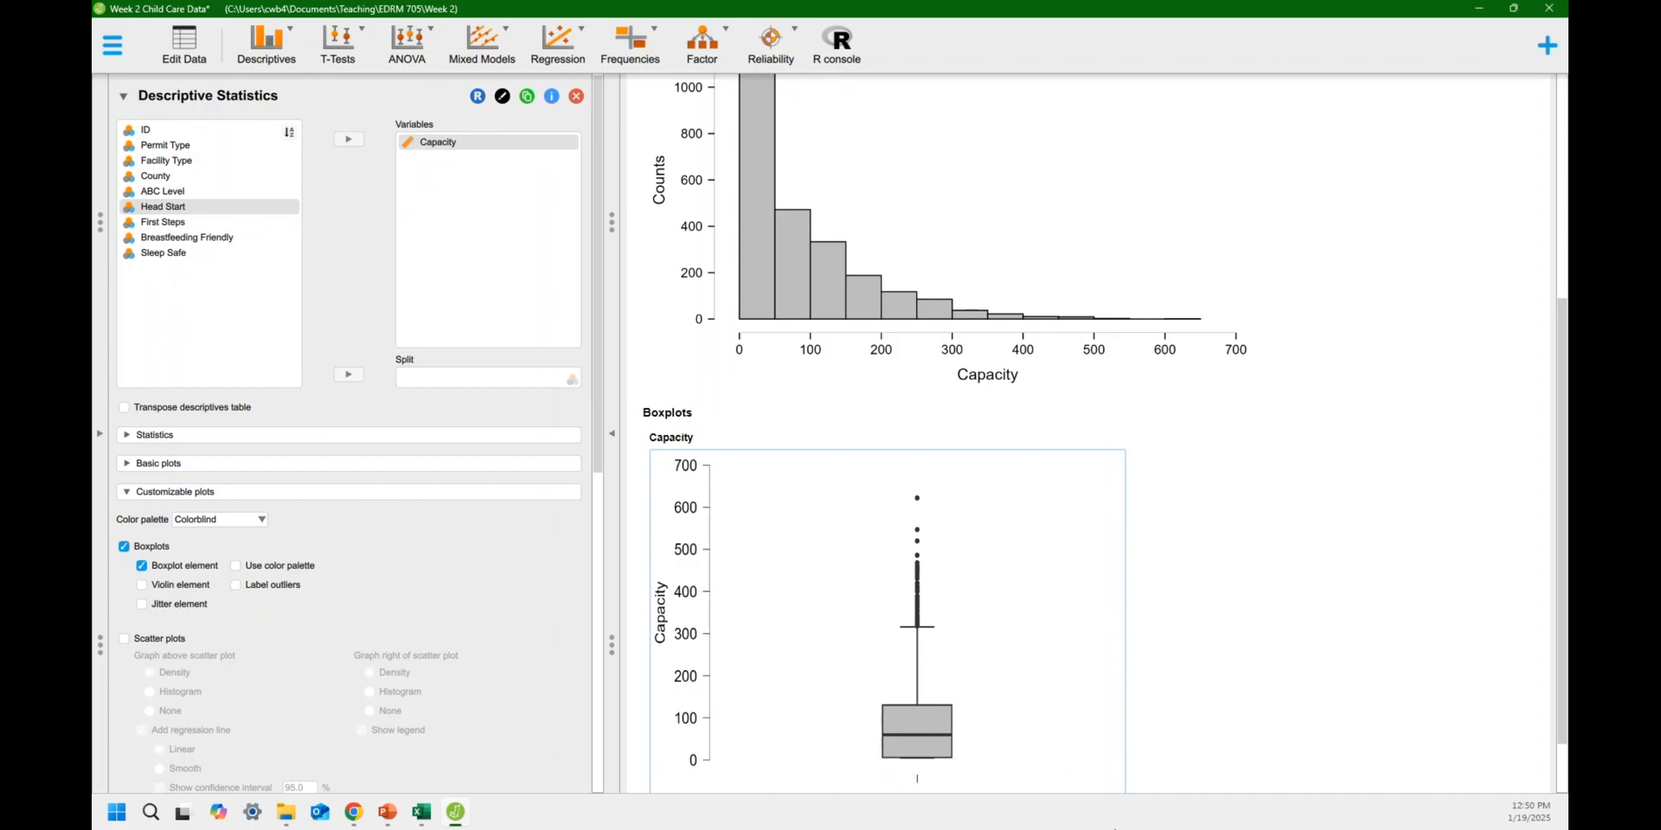
{"action": "scroll", "coordinate": [1133, 532], "scroll_direction": "down", "scroll_amount": 1}
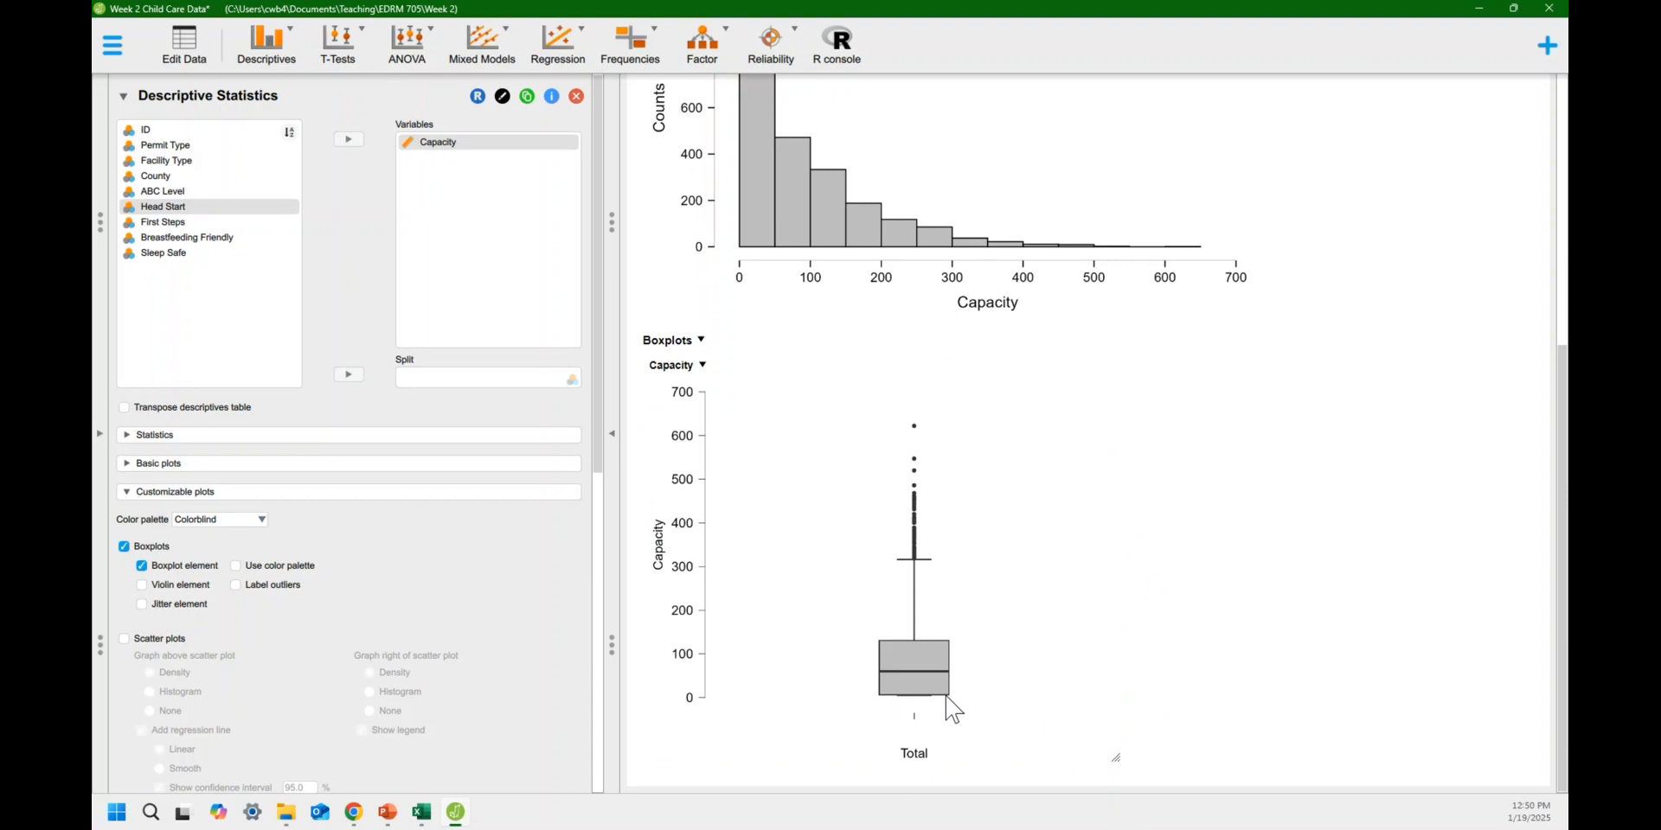
Compare the Capacity boxplot with the quartiles in the descriptive statistics table and with the histogram.
{"action": "scroll", "coordinate": [1004, 467], "scroll_direction": "up", "scroll_amount": 5}
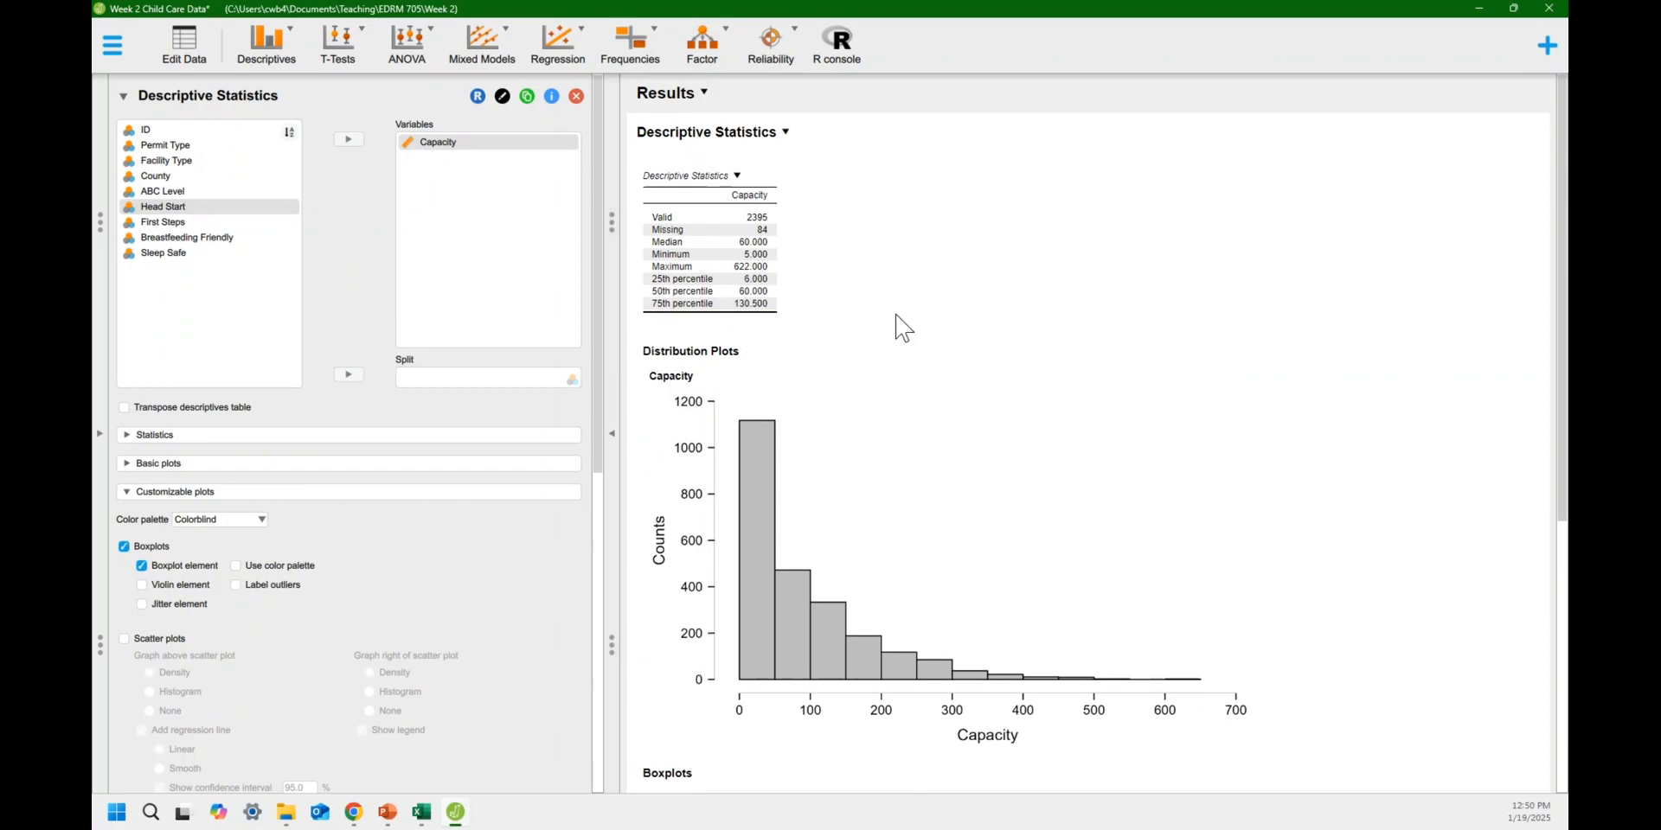
{"action": "scroll", "coordinate": [1082, 418], "scroll_direction": "down", "scroll_amount": 5}
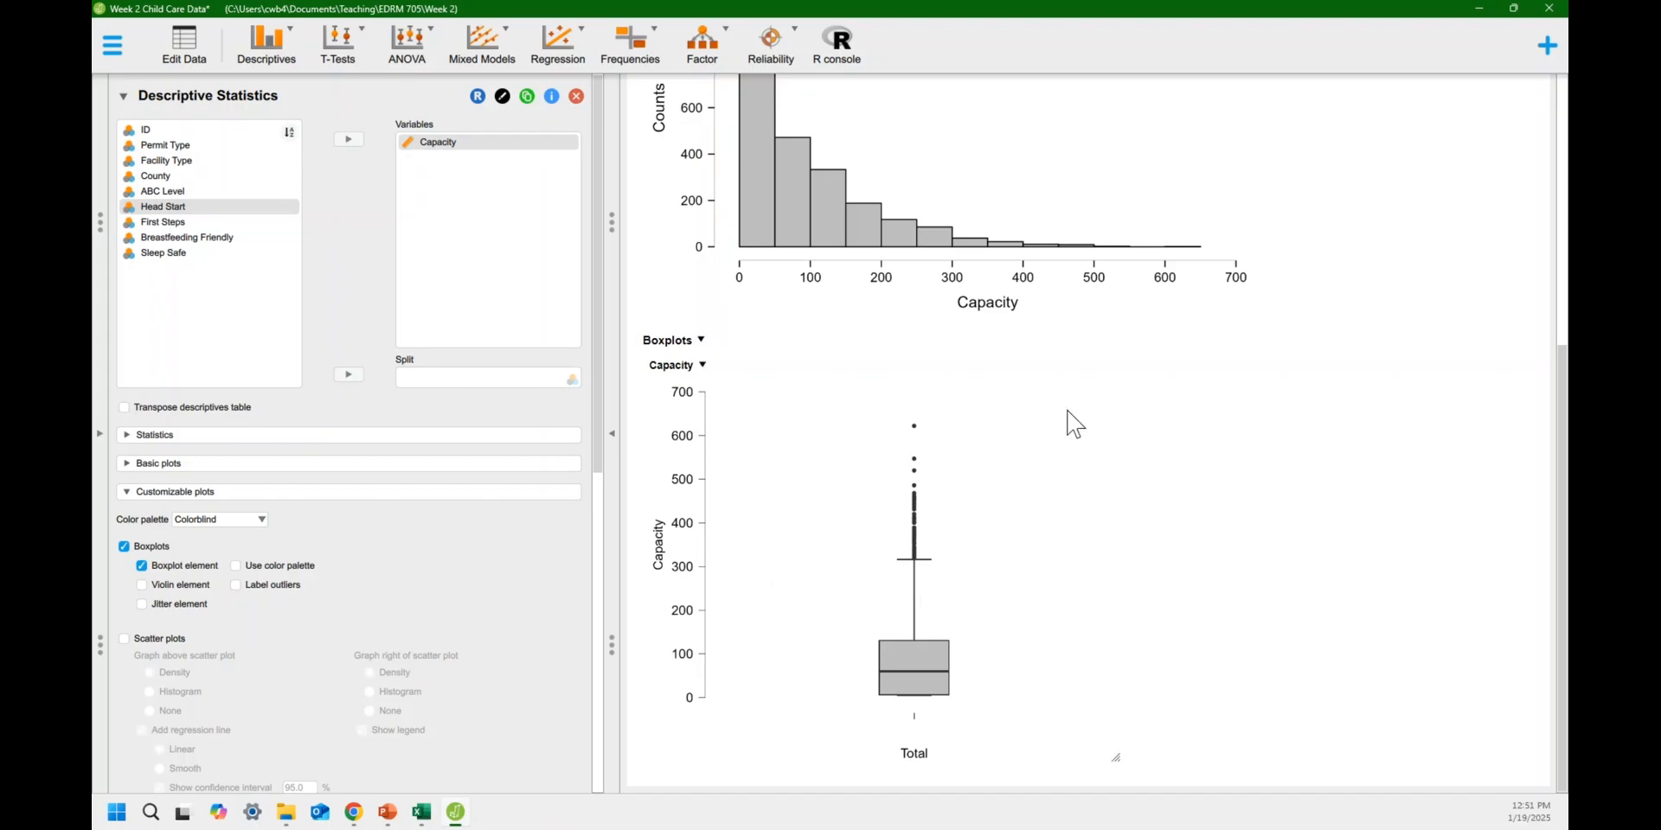
{"action": "scroll", "coordinate": [1071, 419], "scroll_direction": "up", "scroll_amount": 2}
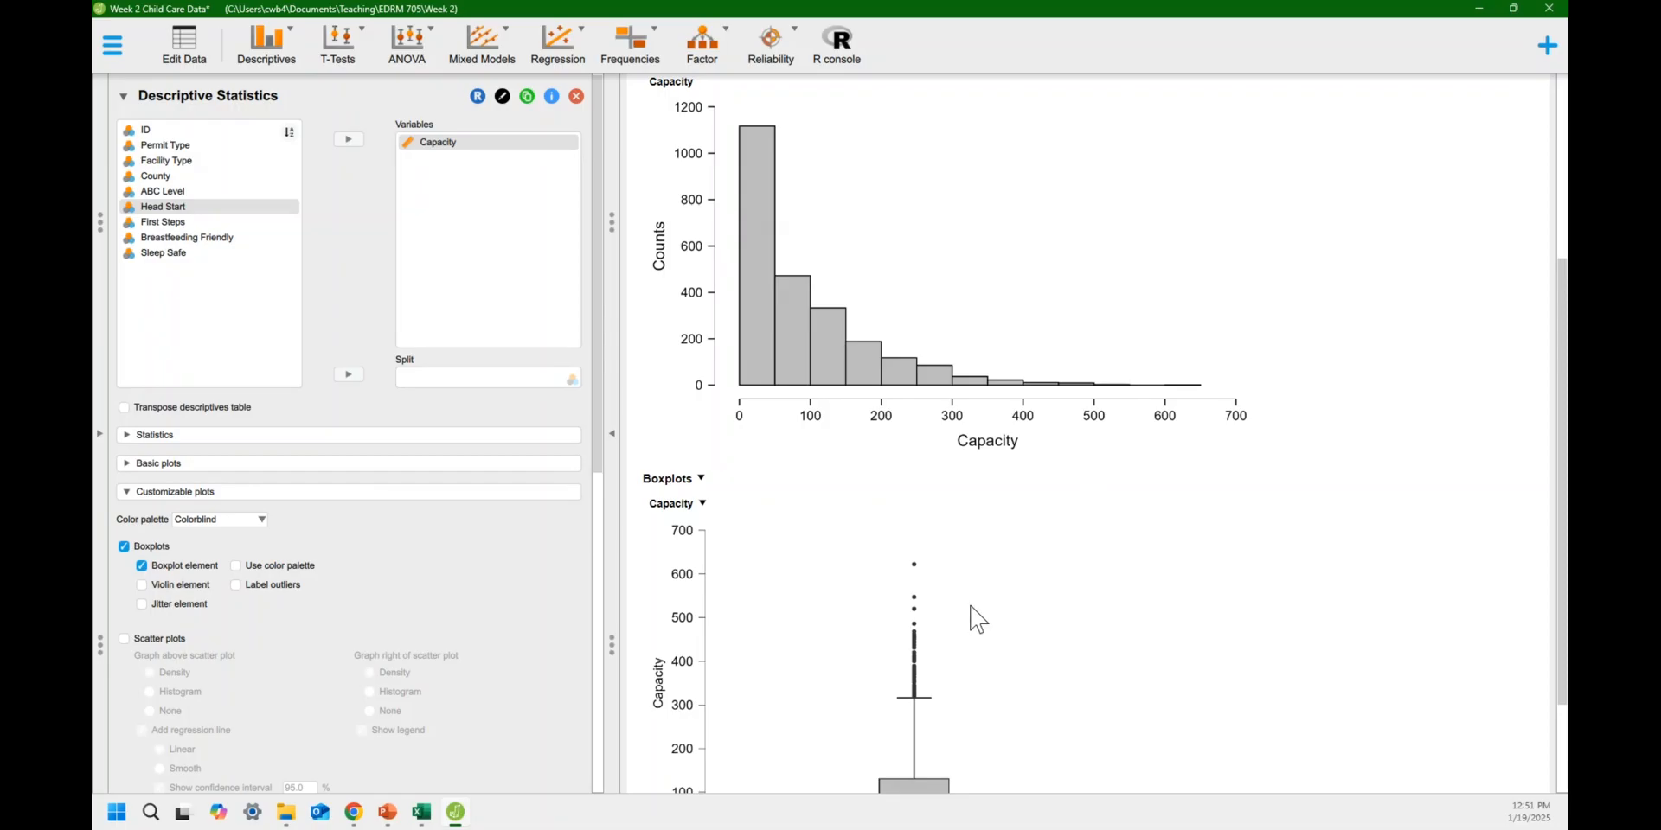
{"action": "scroll", "coordinate": [975, 625], "scroll_direction": "down", "scroll_amount": 2}
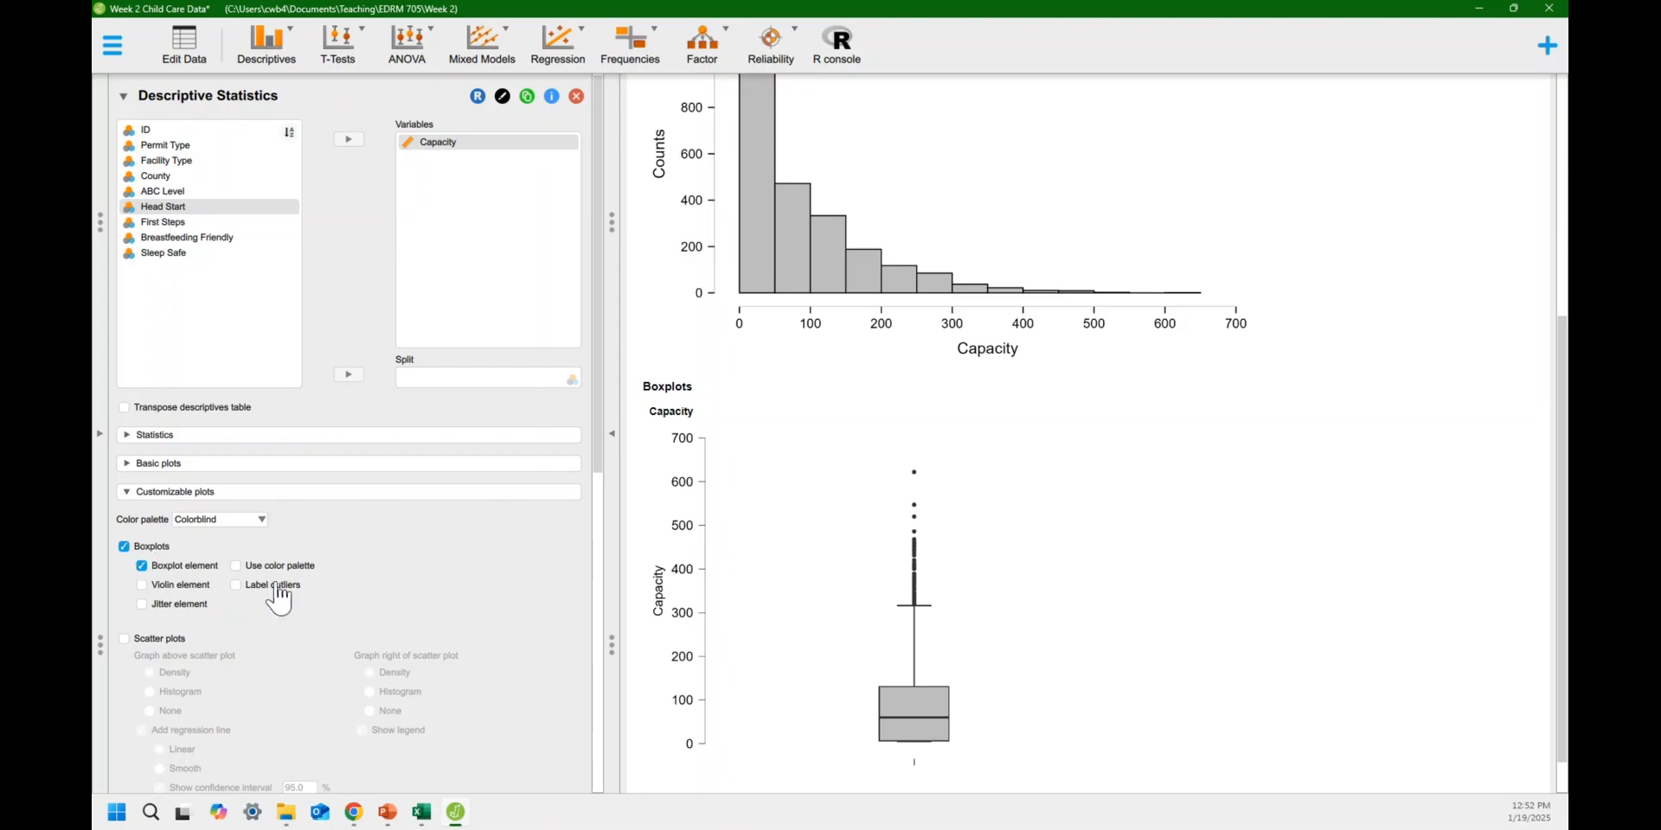
Turn the boxplot element off and back on for Capacity, and collapse the customizable plot options.
{"action": "left_click", "coordinate": [141, 566]}
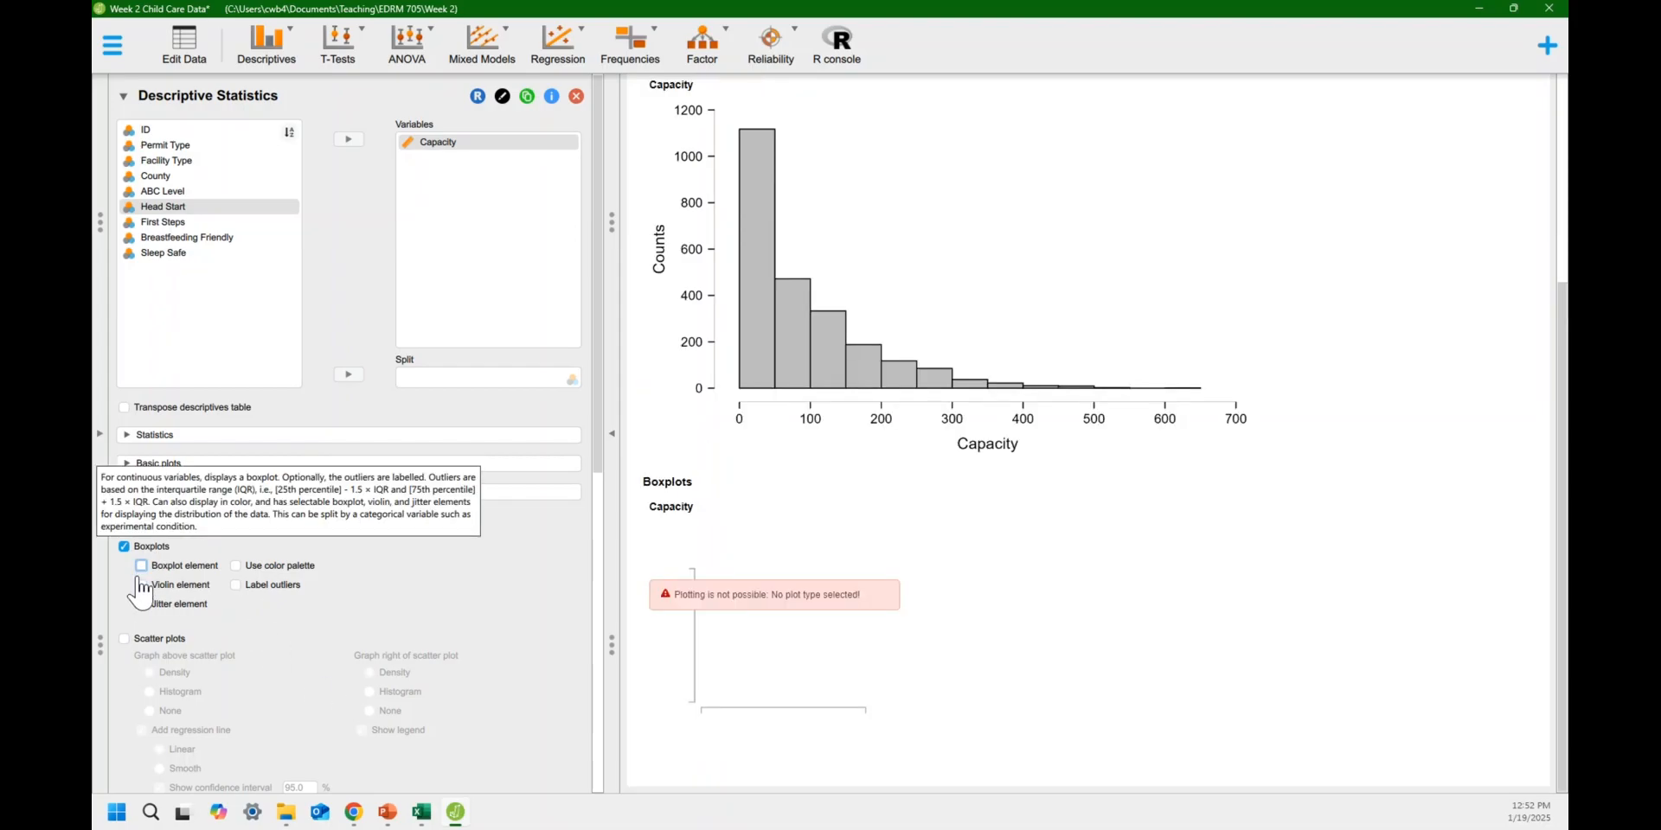
{"action": "left_click", "coordinate": [141, 567]}
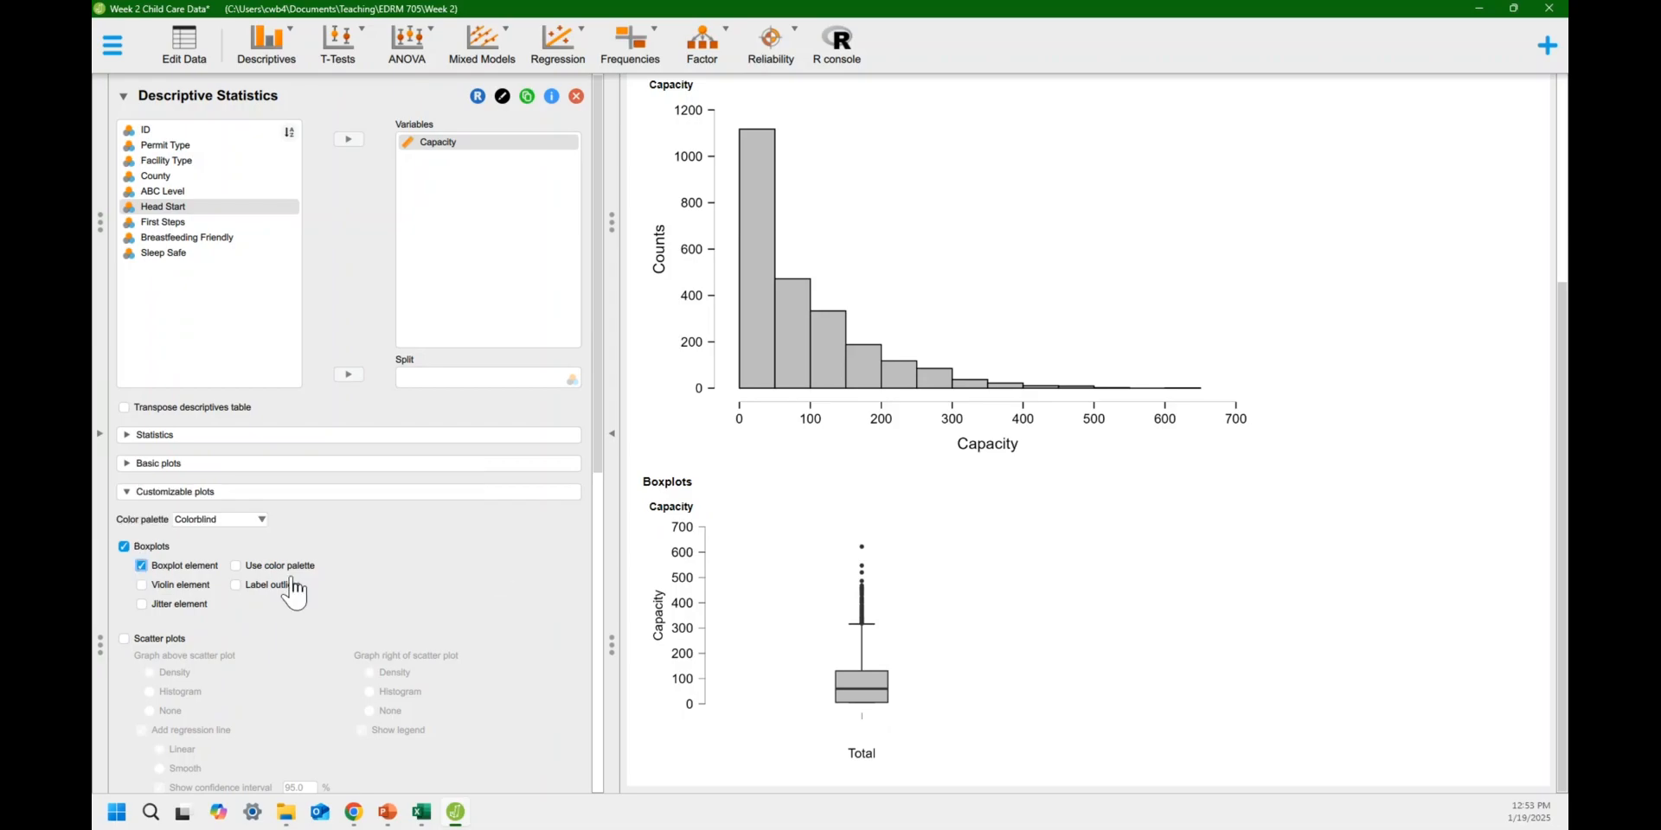
{"action": "left_click", "coordinate": [127, 496]}
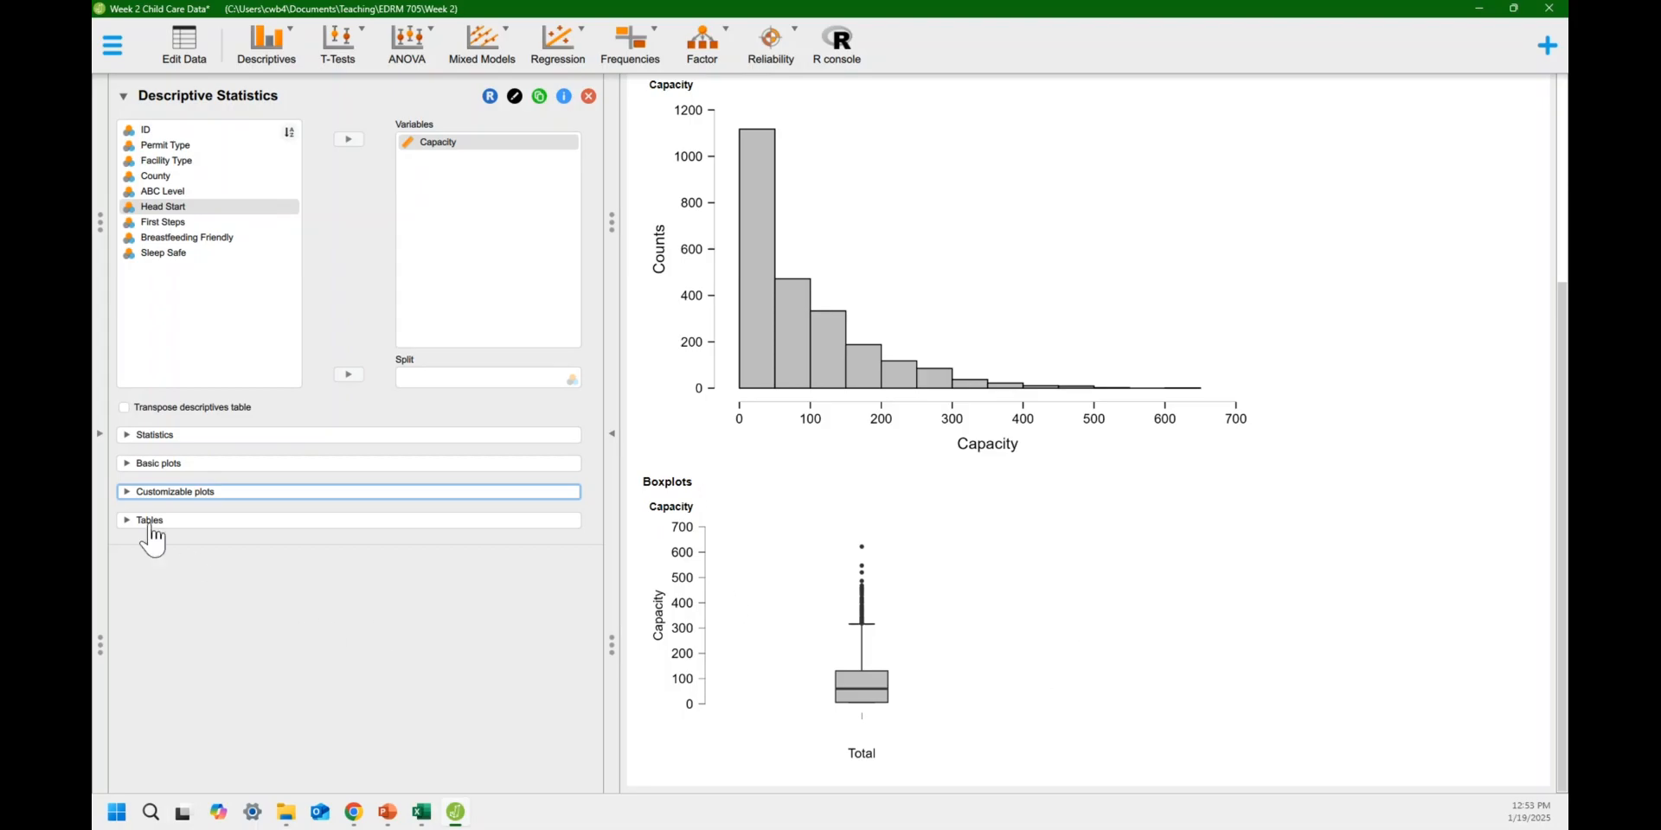
Split the Capacity analysis by Permit Type.
{"action": "scroll", "coordinate": [973, 628], "scroll_direction": "up", "scroll_amount": 5}
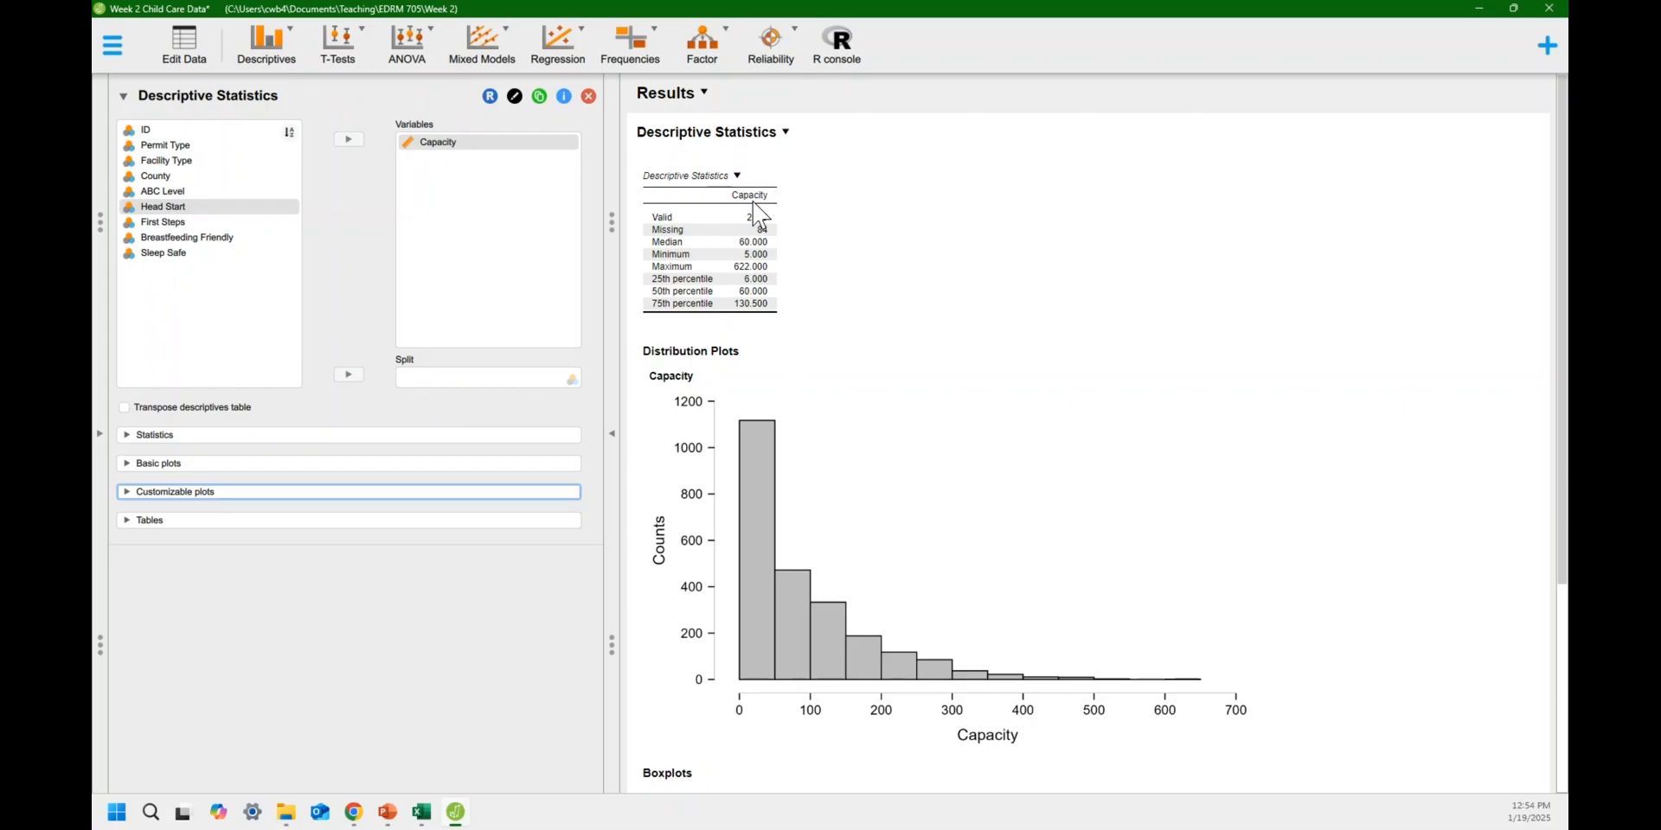
{"action": "left_click", "coordinate": [161, 148]}
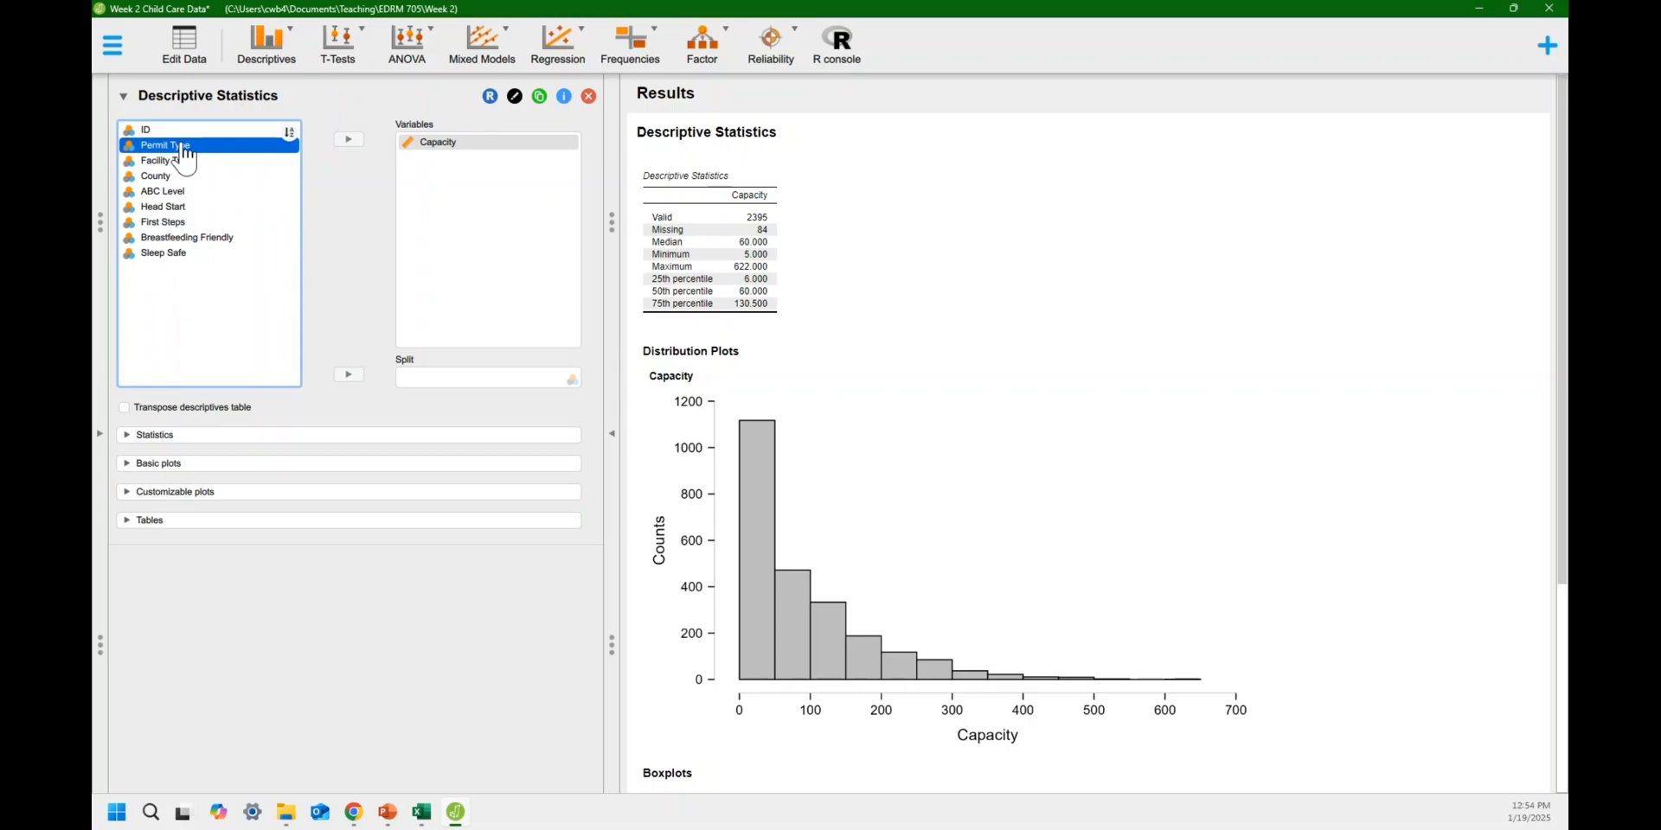
{"action": "left_click", "coordinate": [349, 377]}
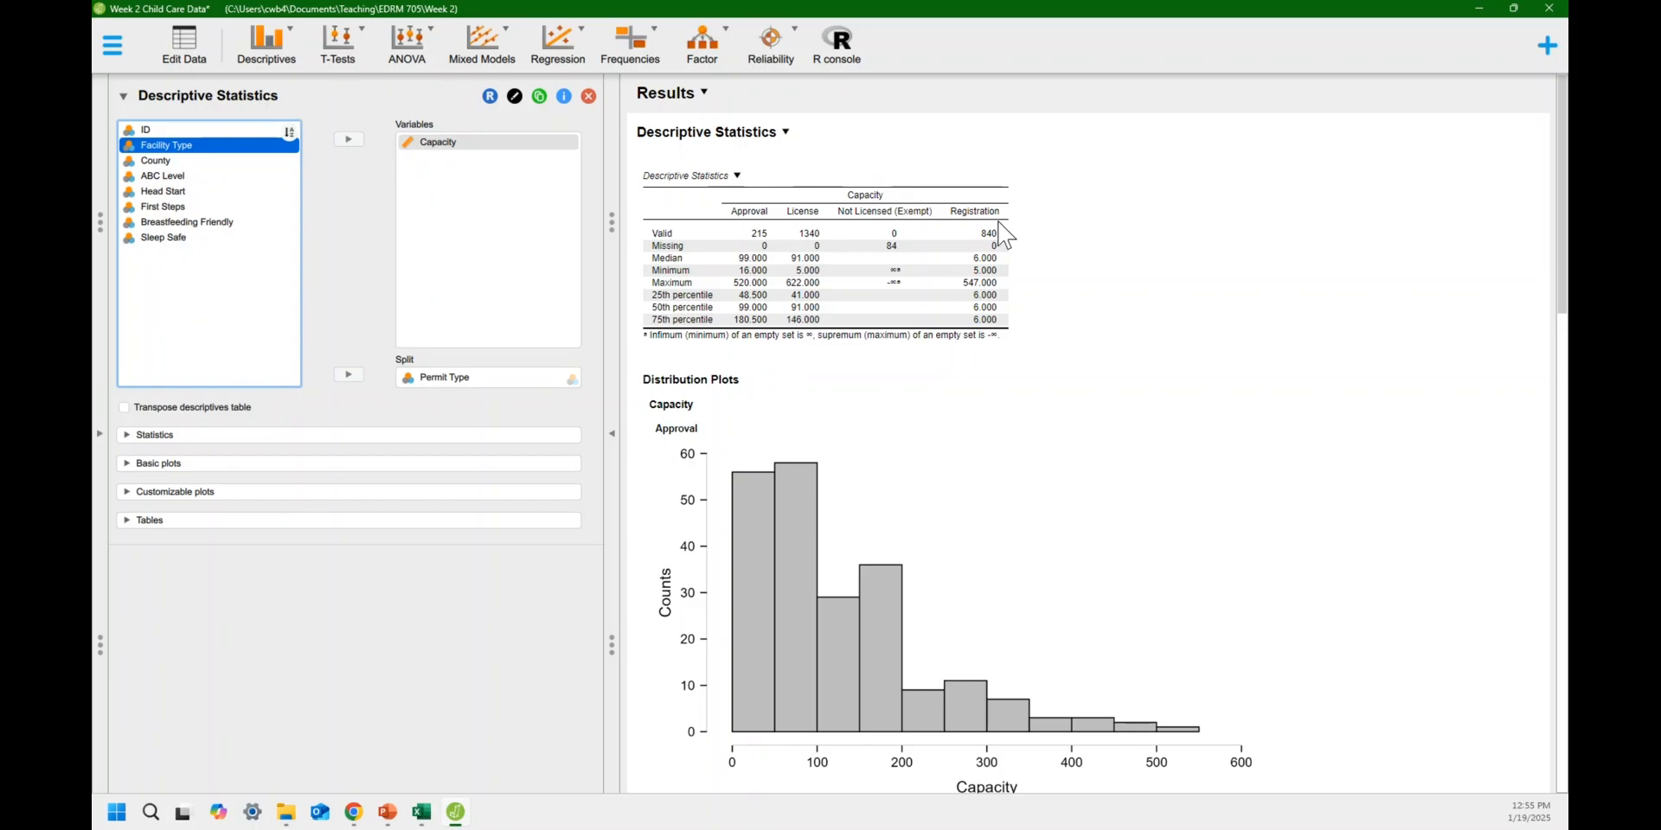
Examine the Capacity histograms and boxplots for each permit type and compare them with the split descriptive statistics table.
{"action": "scroll", "coordinate": [1096, 403], "scroll_direction": "down", "scroll_amount": 3}
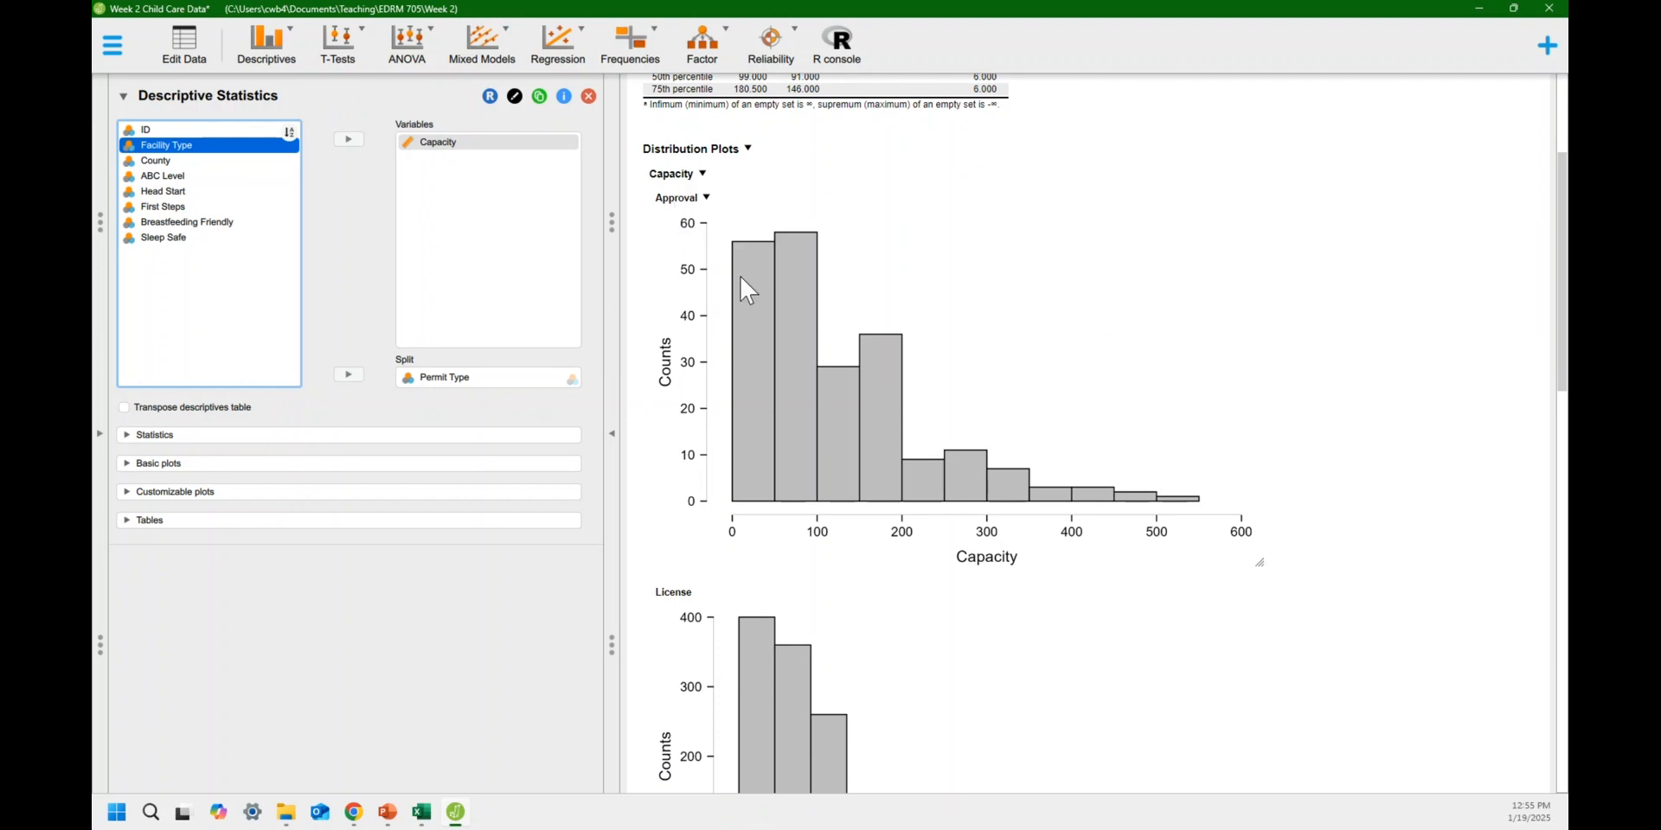
{"action": "scroll", "coordinate": [994, 407], "scroll_direction": "down", "scroll_amount": 3}
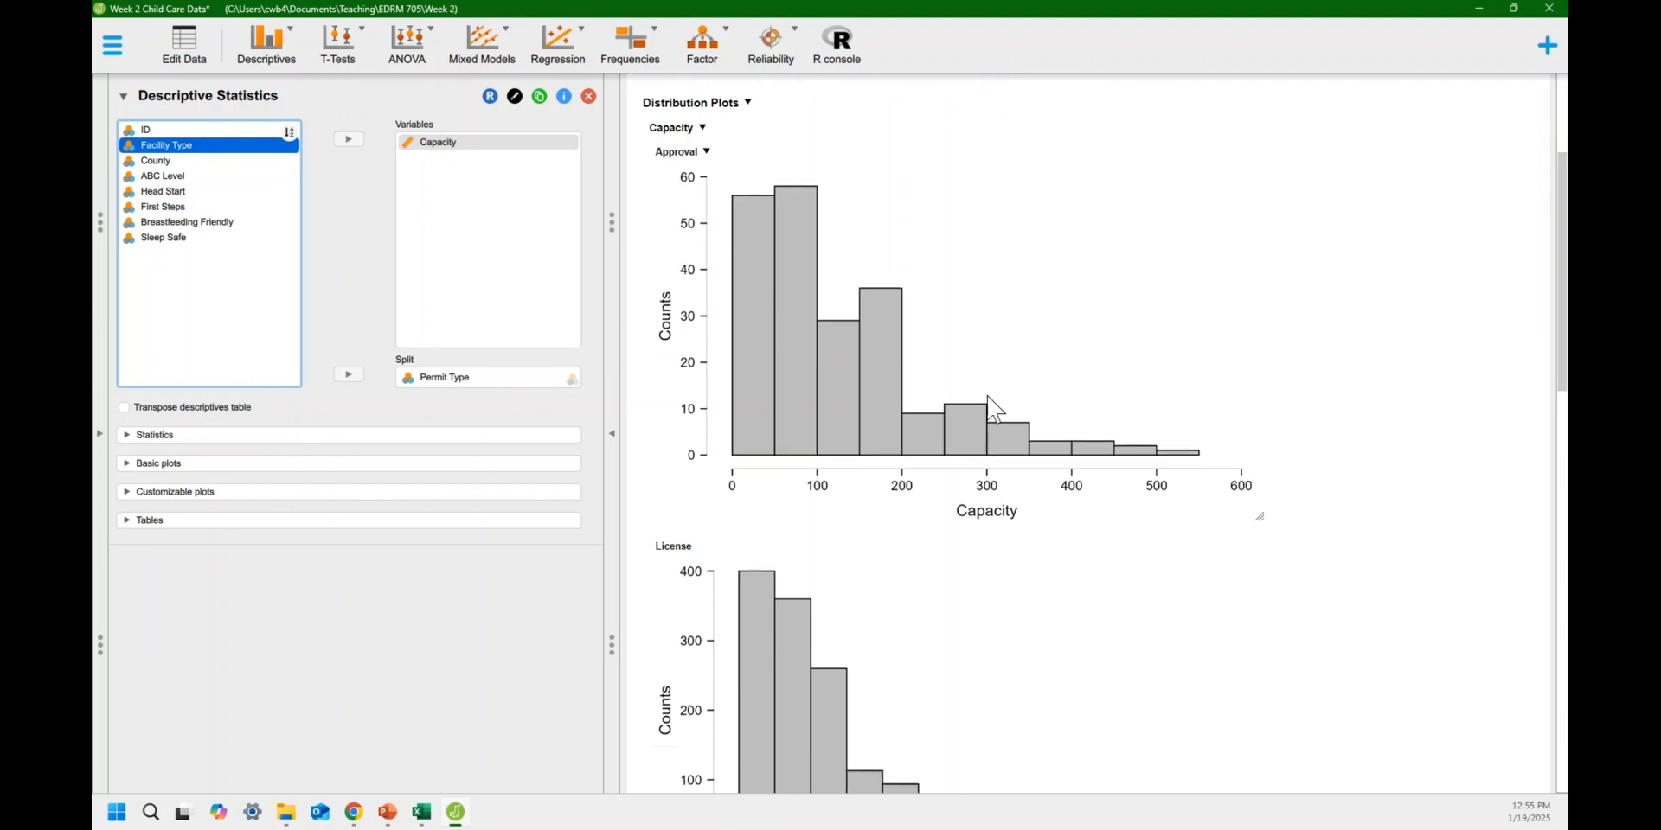
{"action": "scroll", "coordinate": [995, 397], "scroll_direction": "down", "scroll_amount": 2}
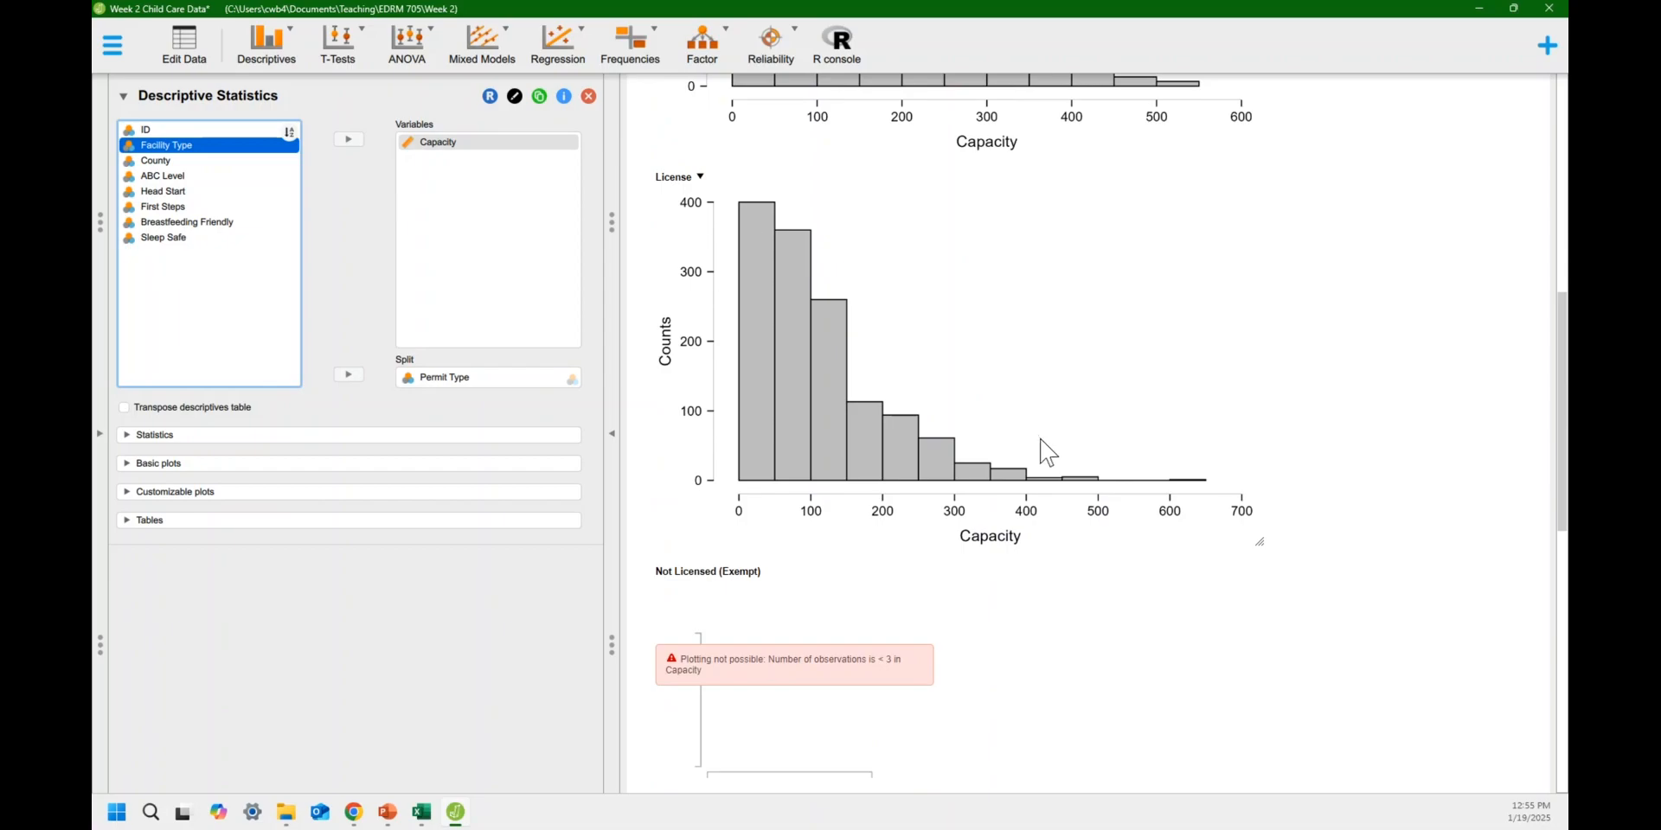
{"action": "scroll", "coordinate": [1046, 441], "scroll_direction": "down", "scroll_amount": 3}
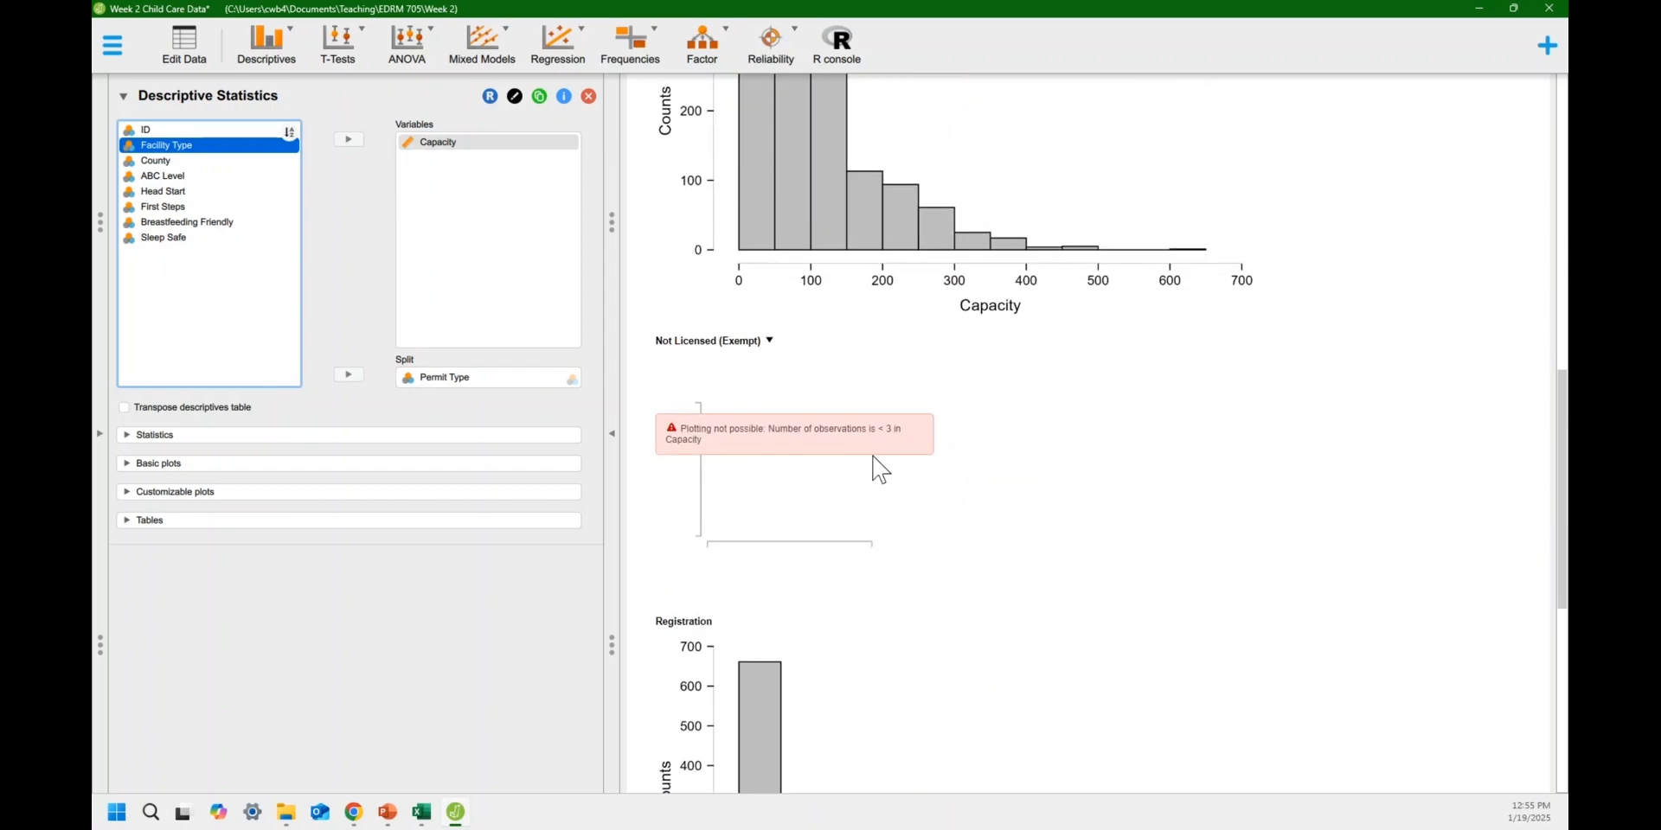
{"action": "scroll", "coordinate": [875, 465], "scroll_direction": "down", "scroll_amount": 3}
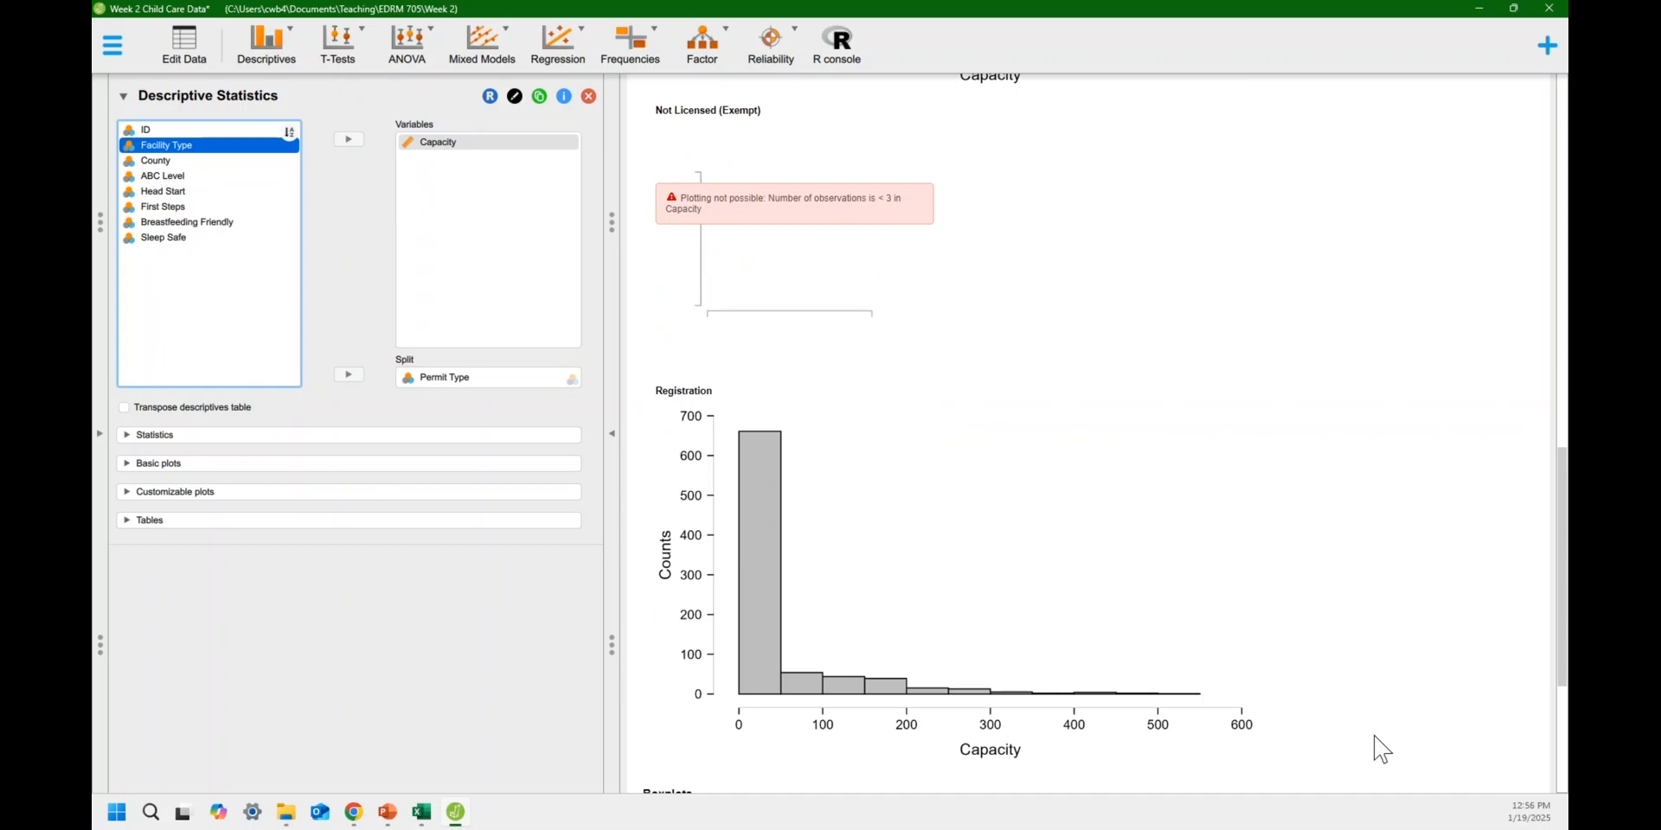
{"action": "scroll", "coordinate": [1261, 667], "scroll_direction": "down", "scroll_amount": 3}
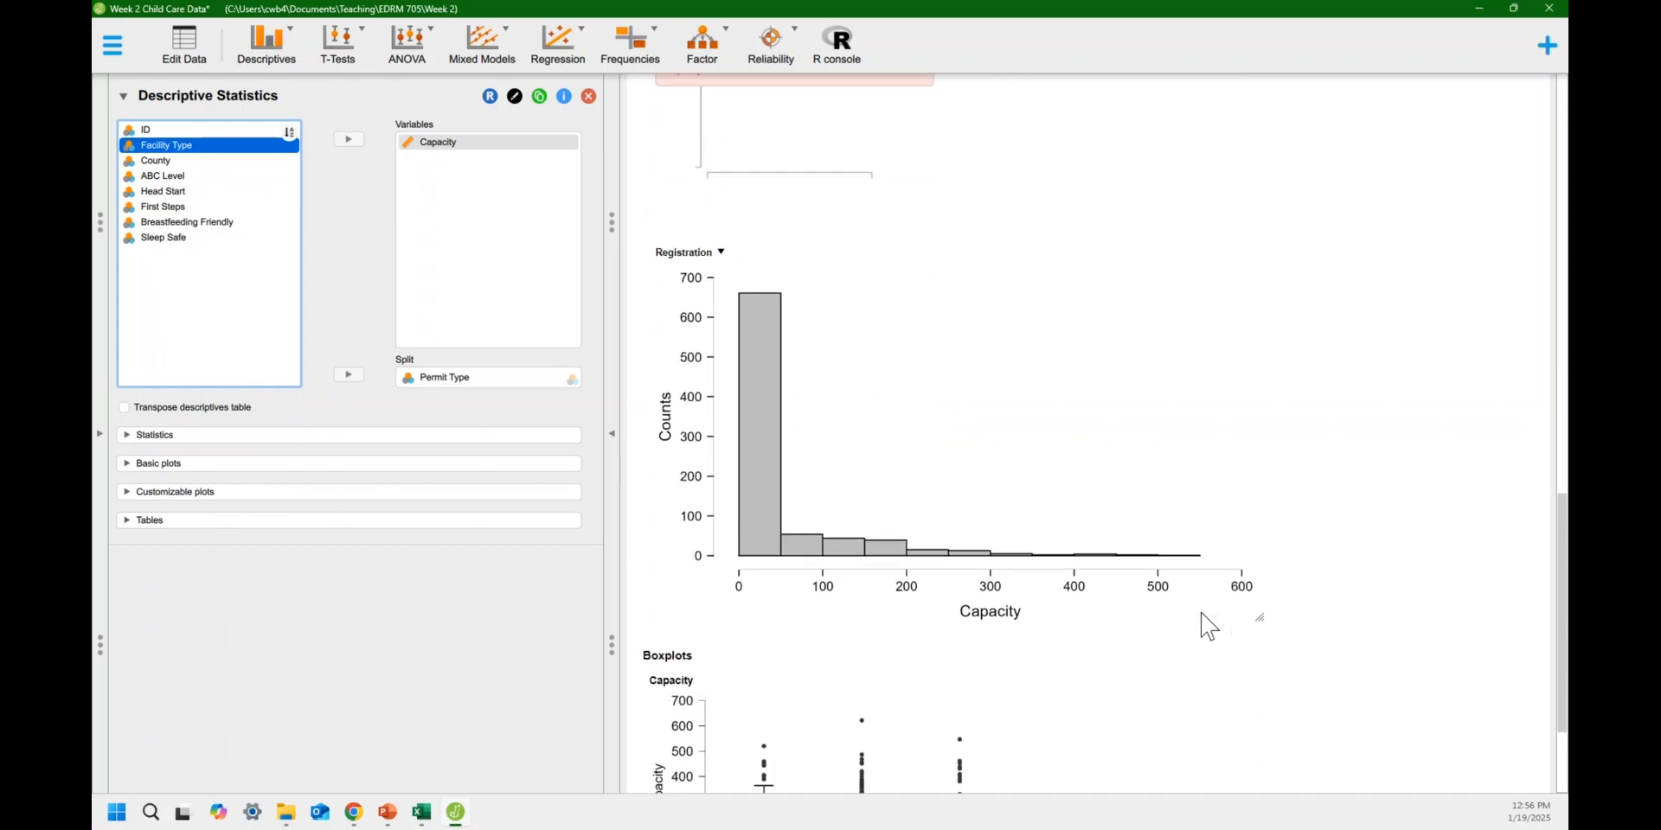
{"action": "scroll", "coordinate": [1073, 485], "scroll_direction": "down", "scroll_amount": 1}
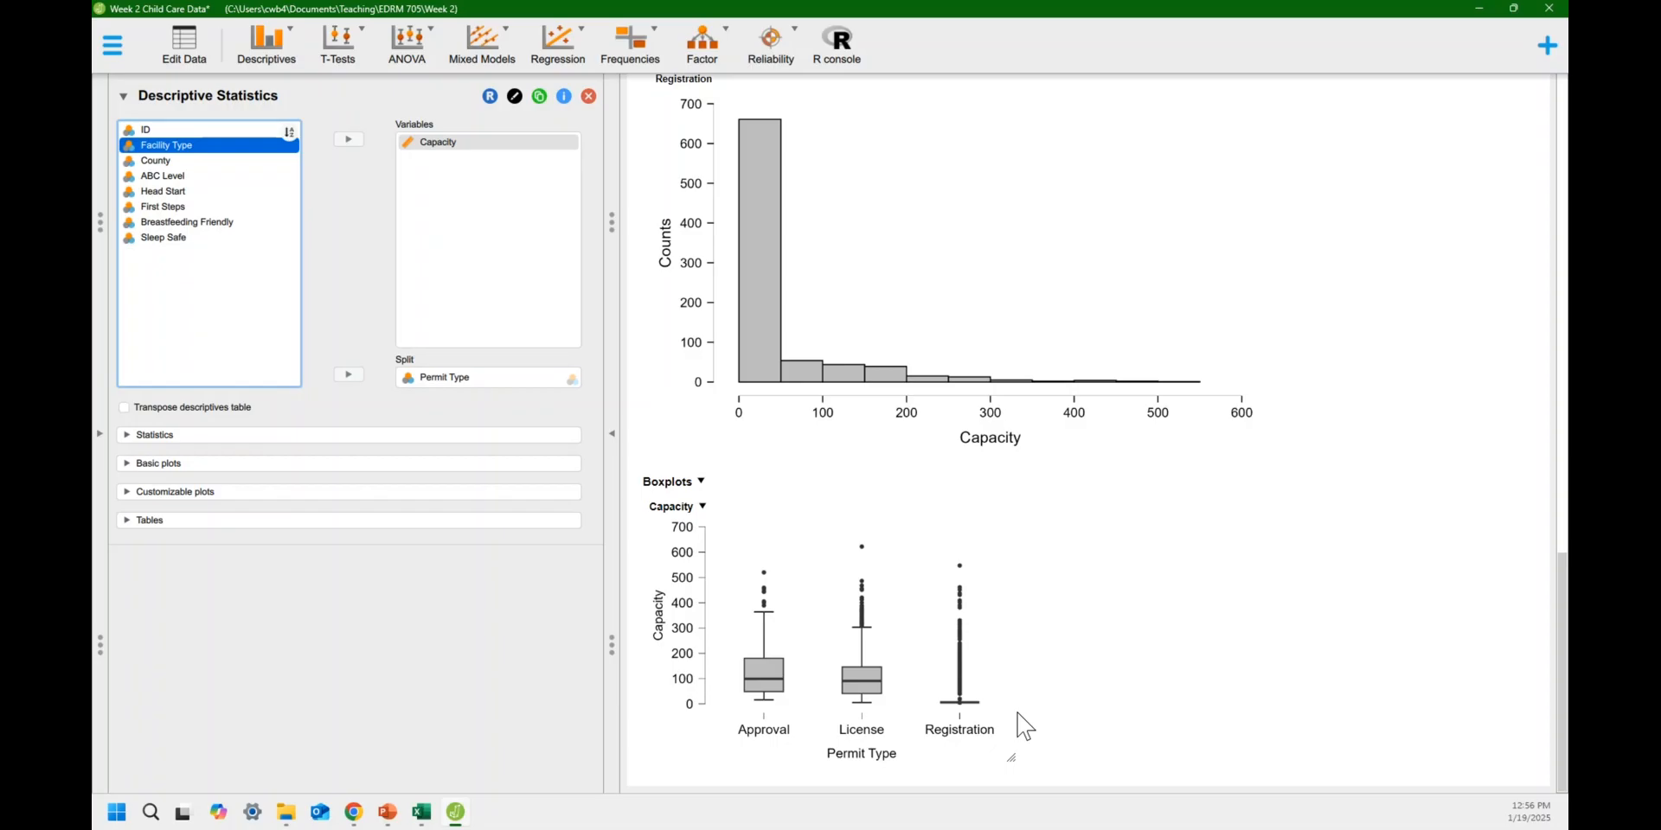
{"action": "scroll", "coordinate": [1049, 653], "scroll_direction": "up", "scroll_amount": 15}
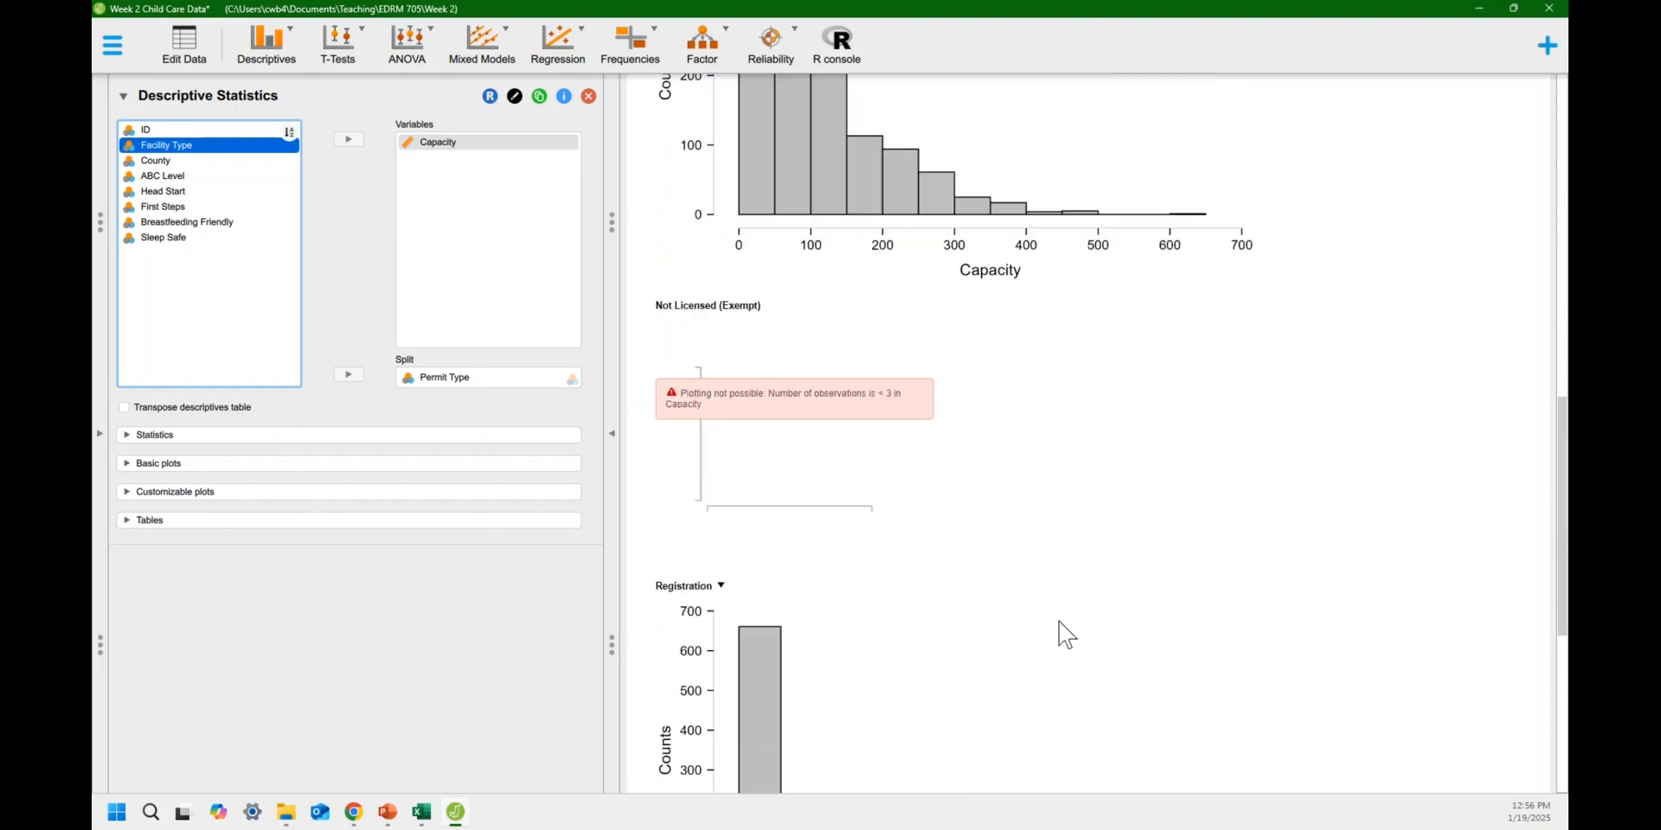
{"action": "scroll", "coordinate": [1066, 636], "scroll_direction": "up", "scroll_amount": 10}
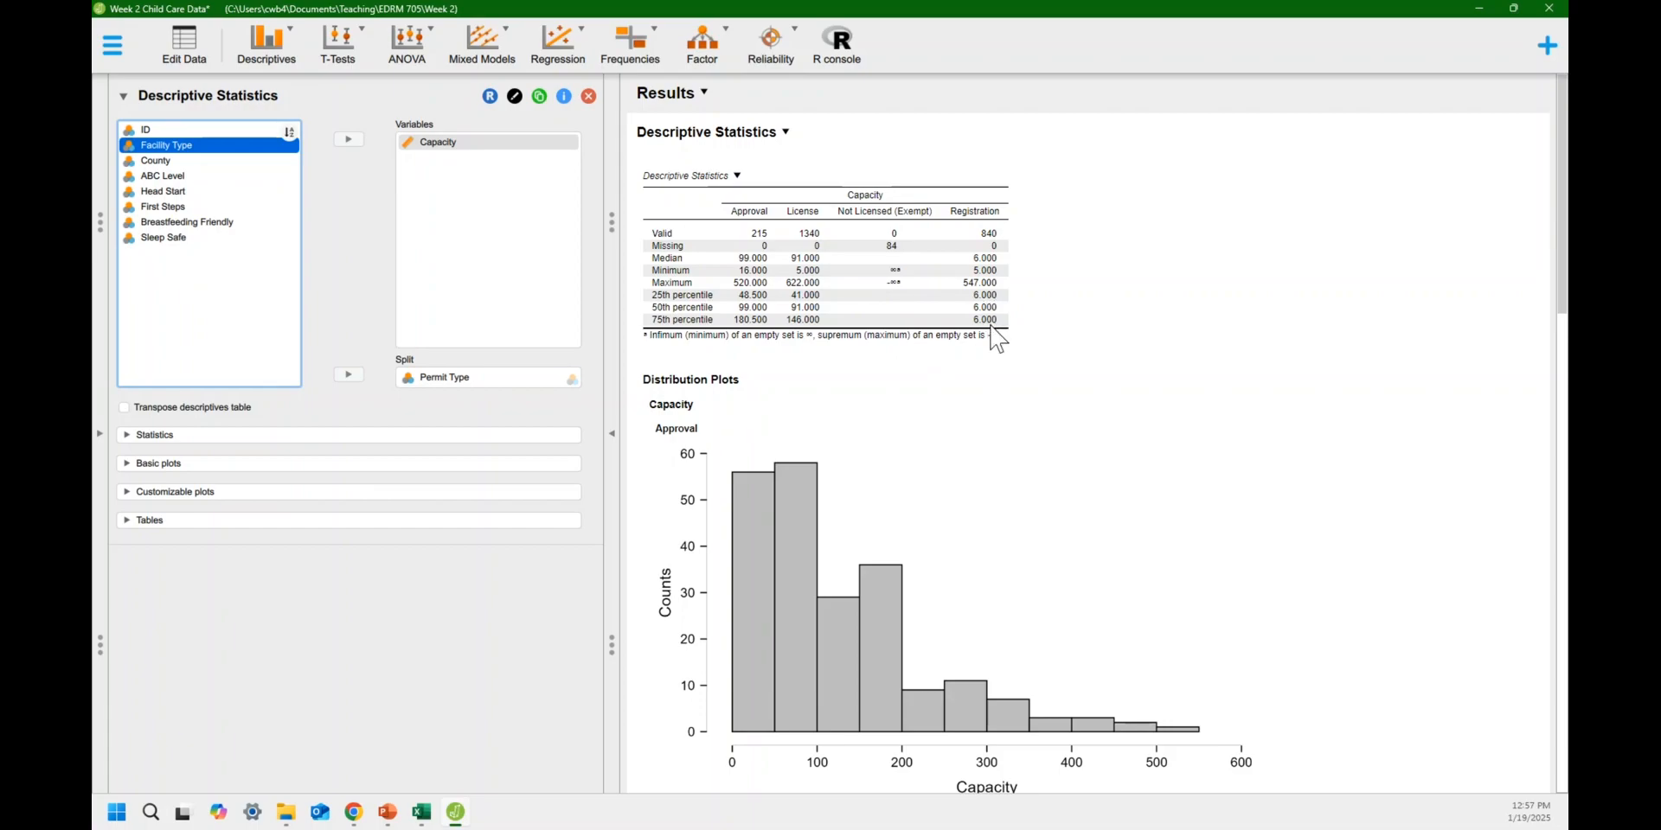
{"action": "scroll", "coordinate": [1175, 524], "scroll_direction": "down", "scroll_amount": 7}
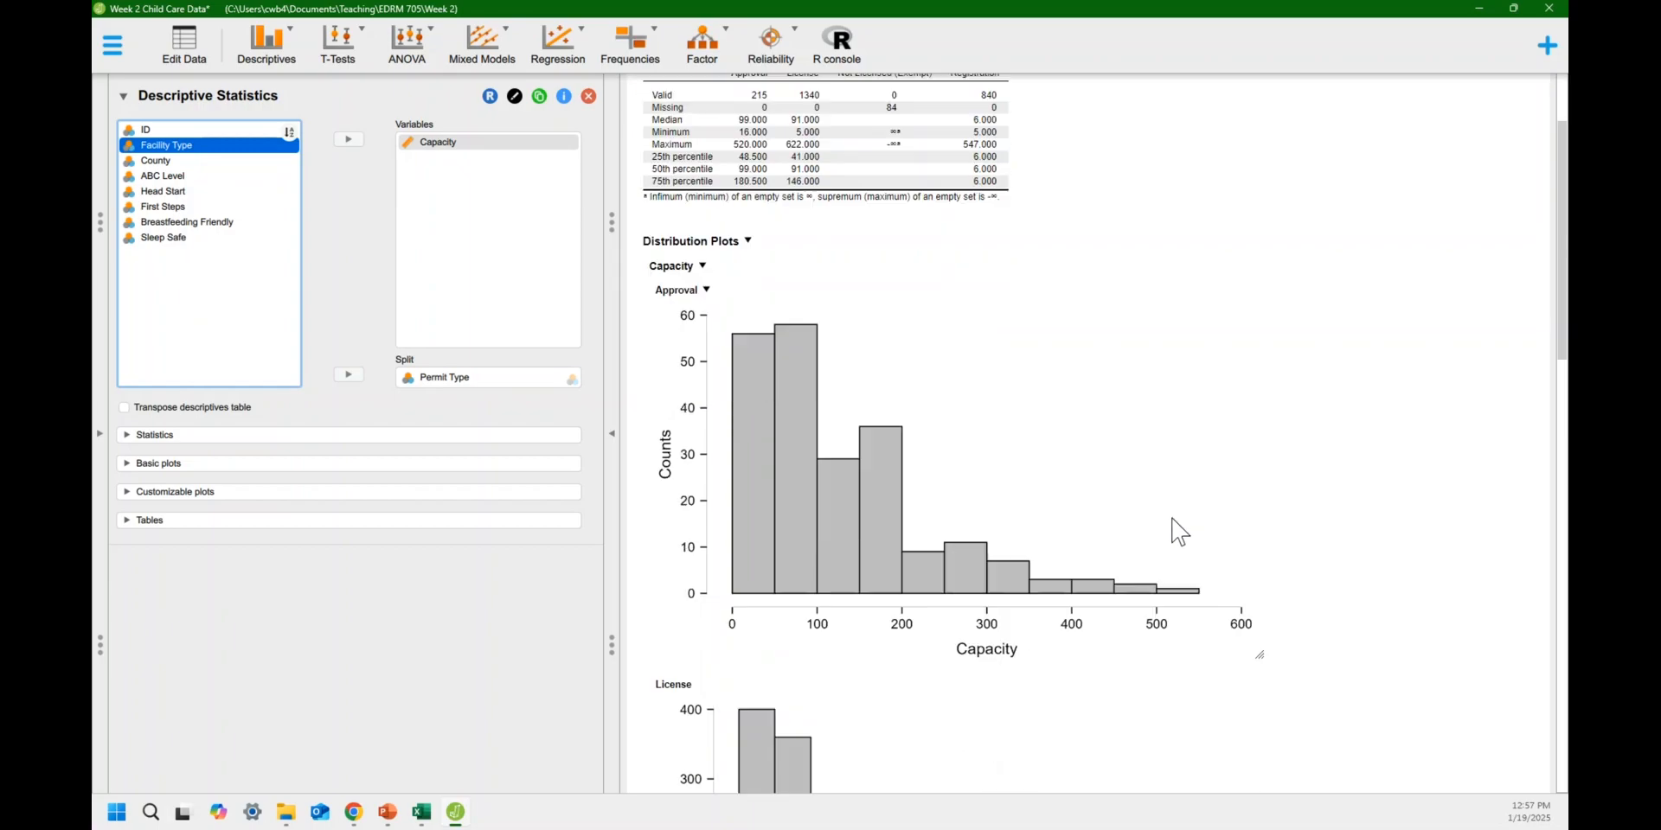
{"action": "scroll", "coordinate": [1196, 528], "scroll_direction": "down", "scroll_amount": 8}
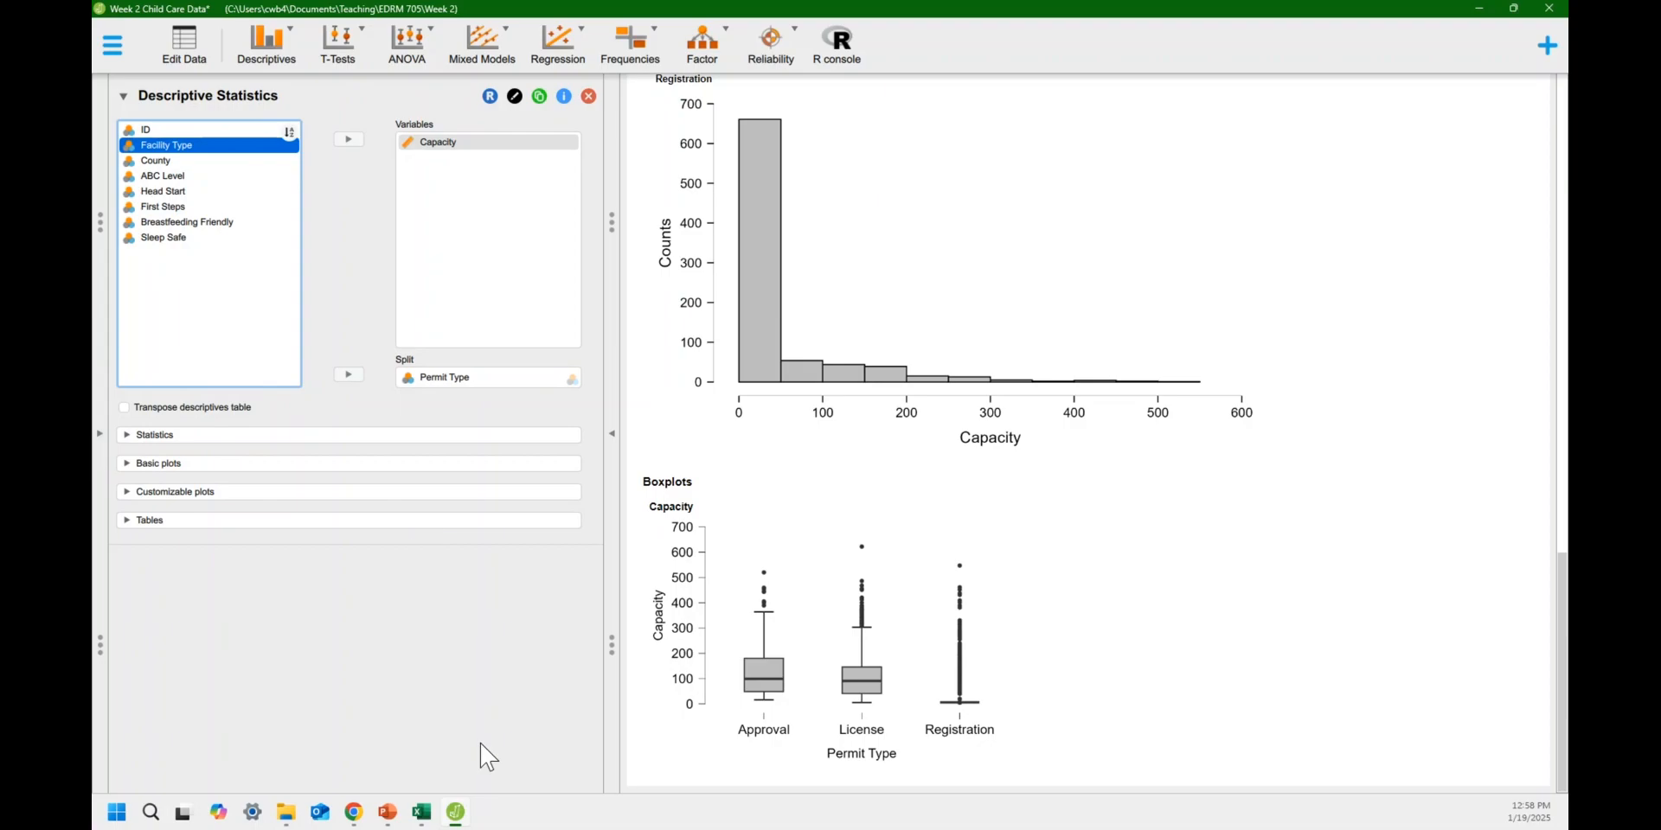
{"action": "mouse_move", "coordinate": [357, 817]}
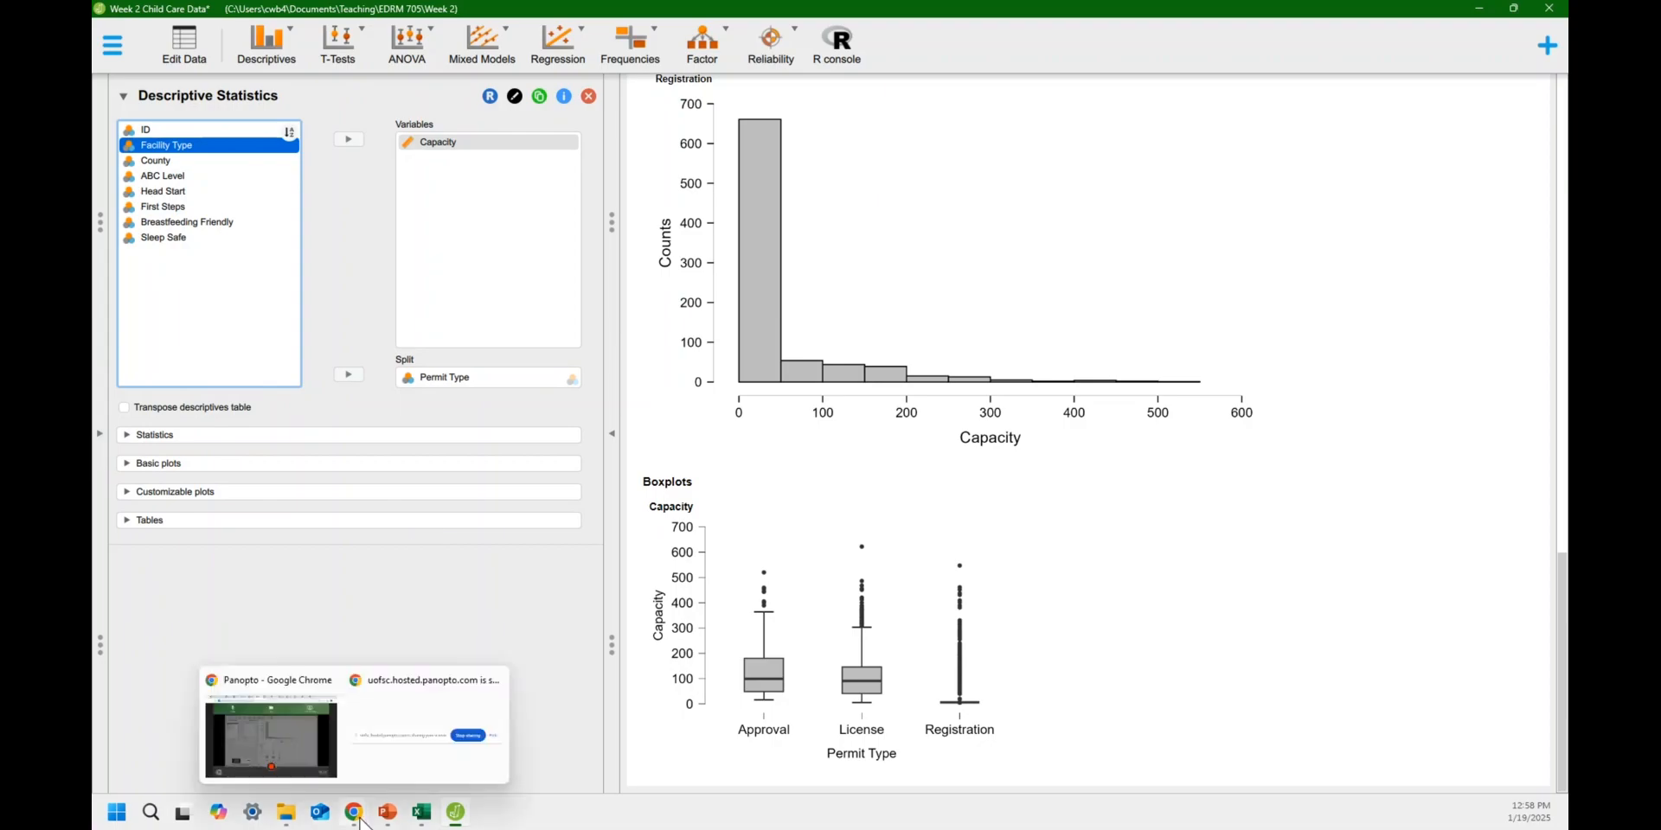
{"action": "left_click", "coordinate": [331, 751]}
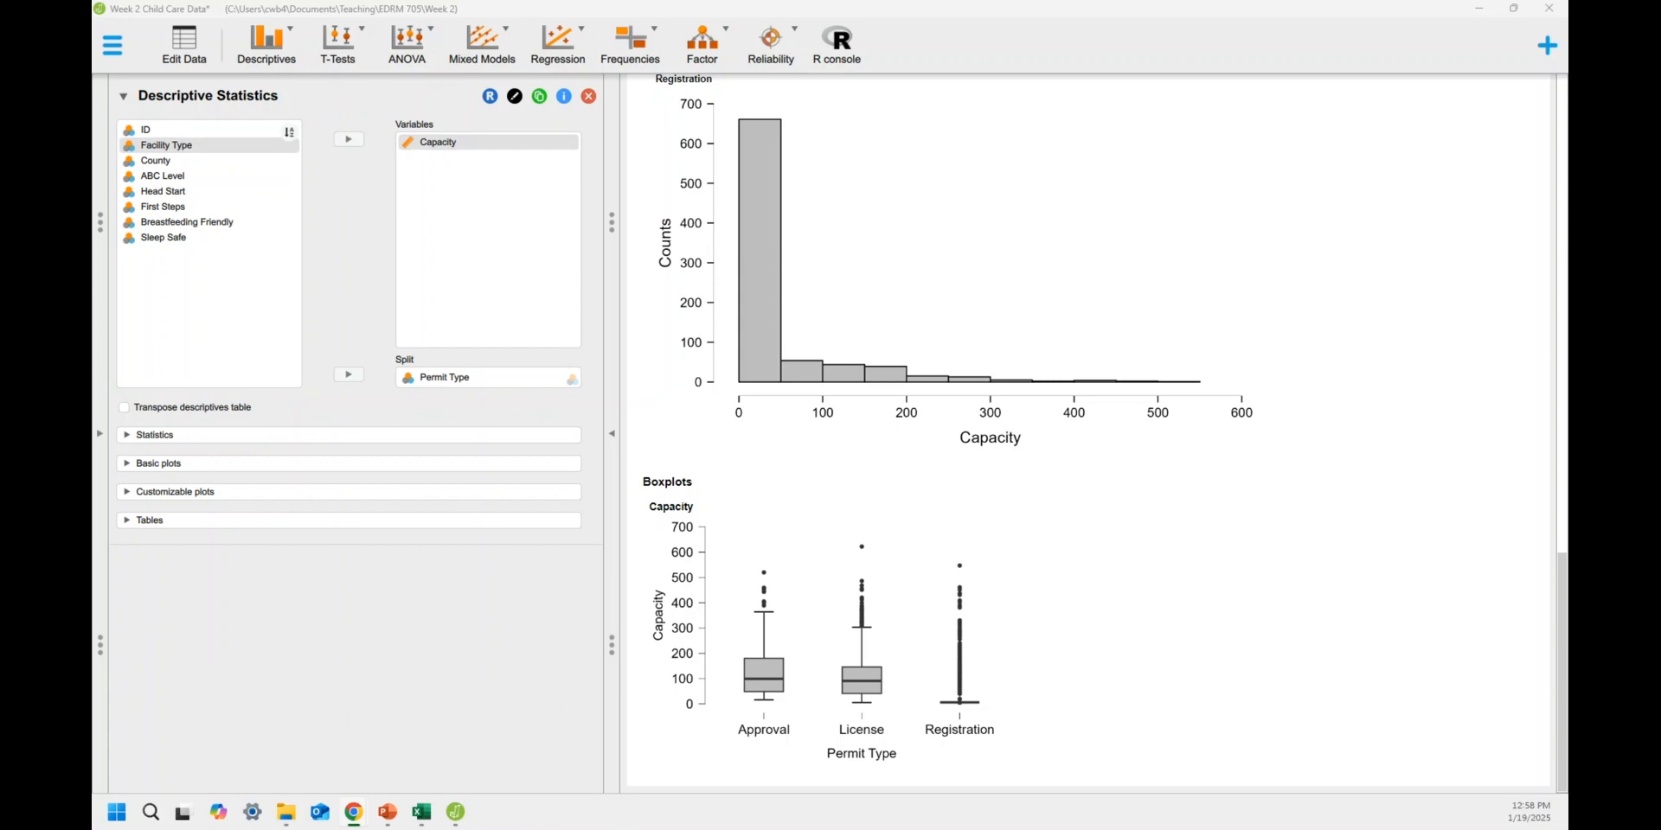